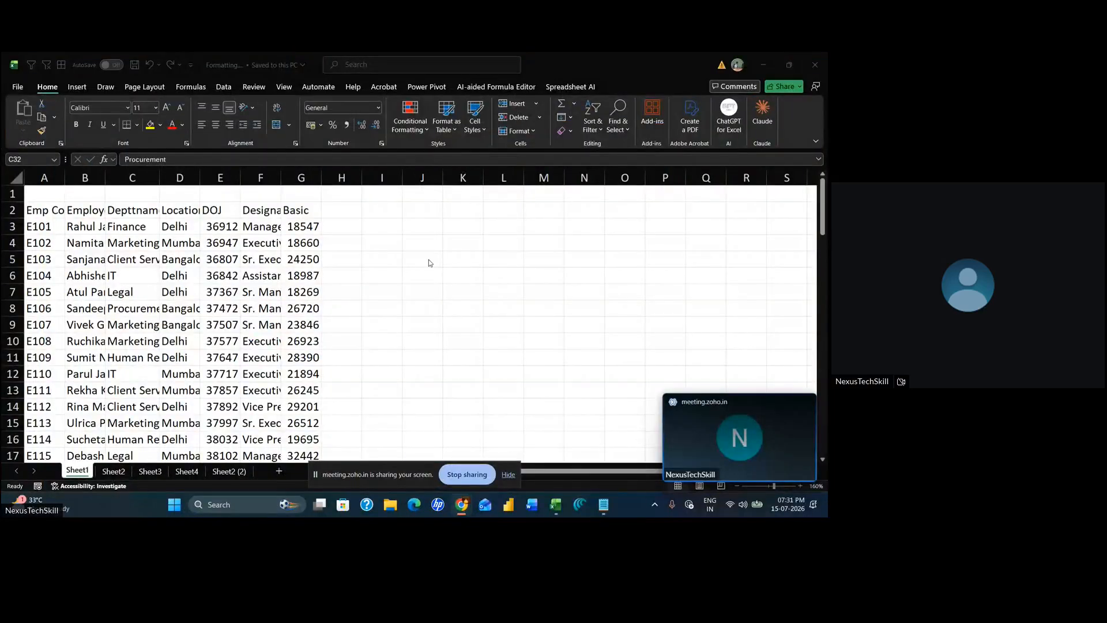
Compare the unformatted employee data in Sheet1 with the formatted table in Sheet3
click(389, 227)
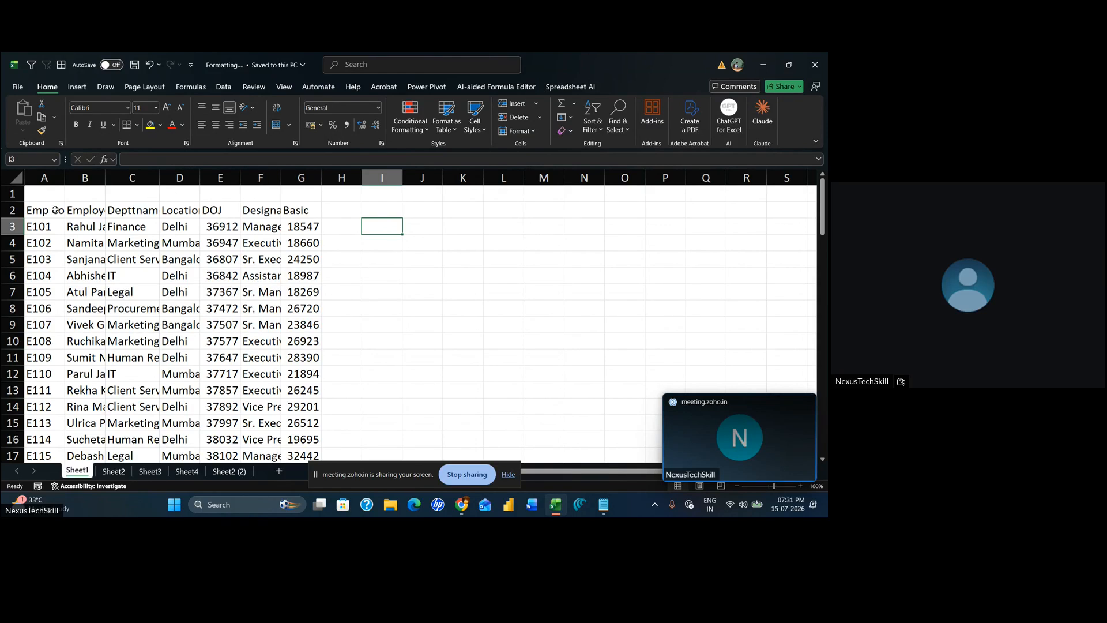
drag(55, 210, 294, 342)
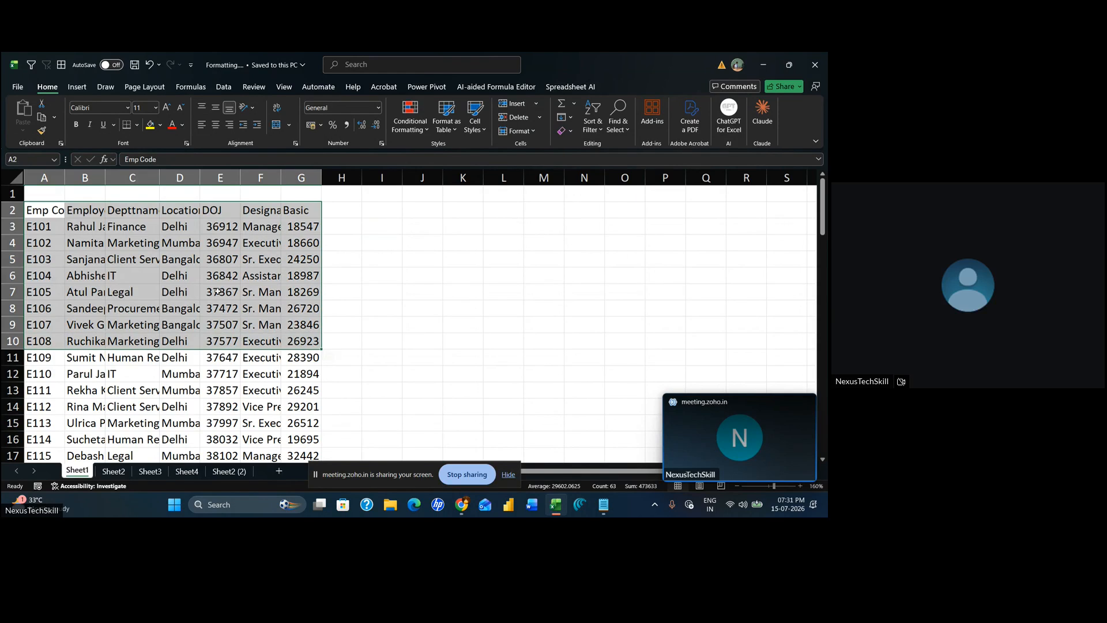
click(193, 242)
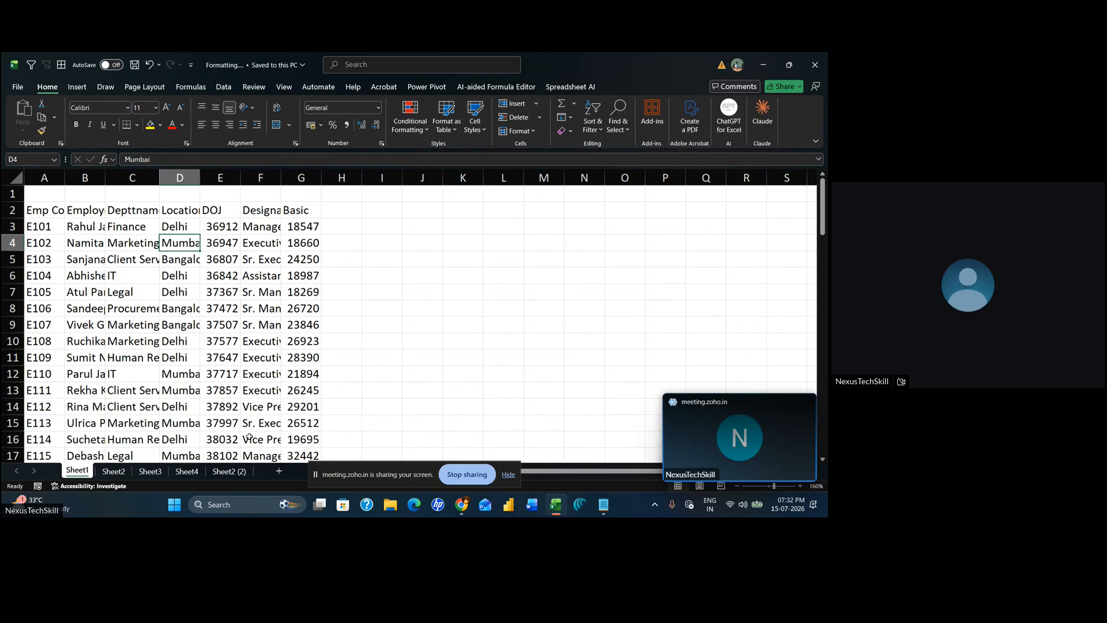
click(150, 476)
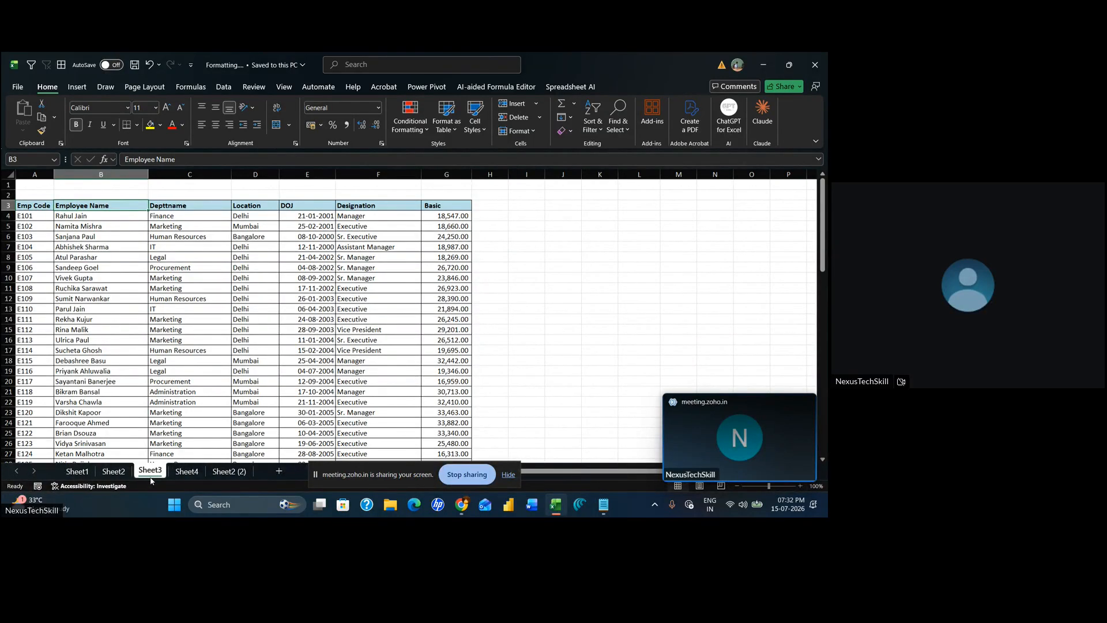
click(77, 472)
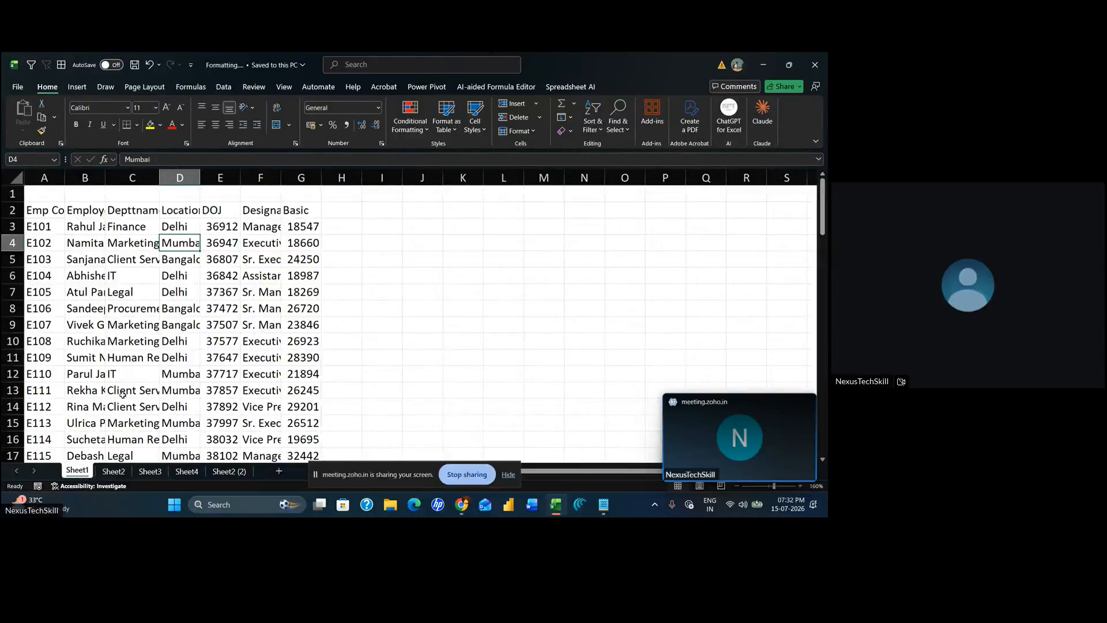
Try widening the Employee Name and Depttname columns individually to fit their contents, and undo the width changes
click(95, 225)
drag(106, 179, 131, 180)
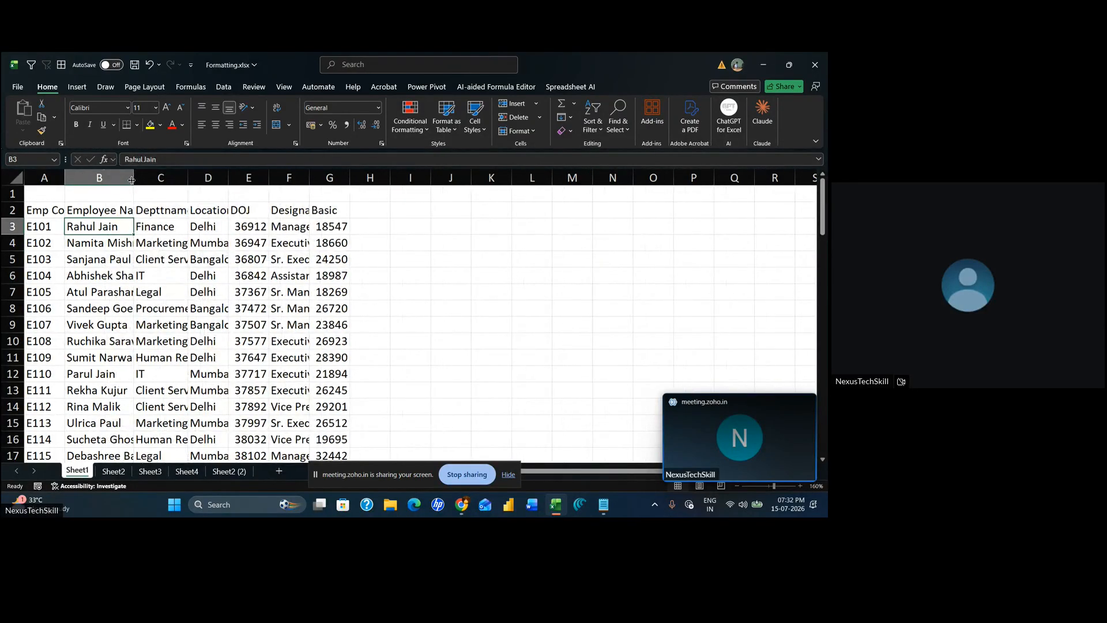
double_click(132, 180)
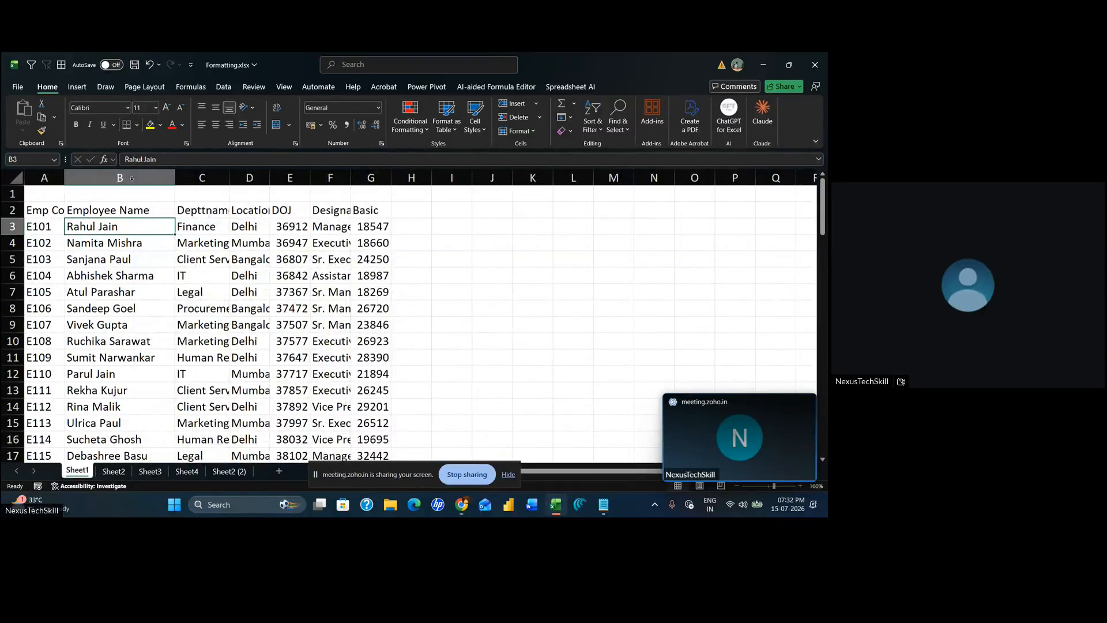
double_click(228, 177)
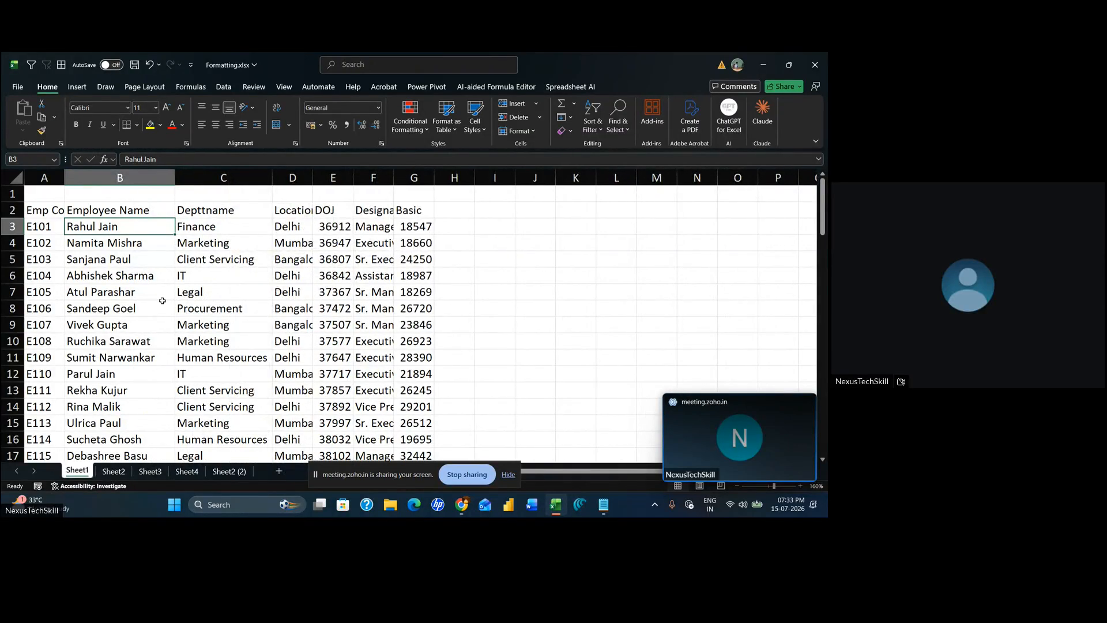
key(ctrl+z)
key(ctrl+z)
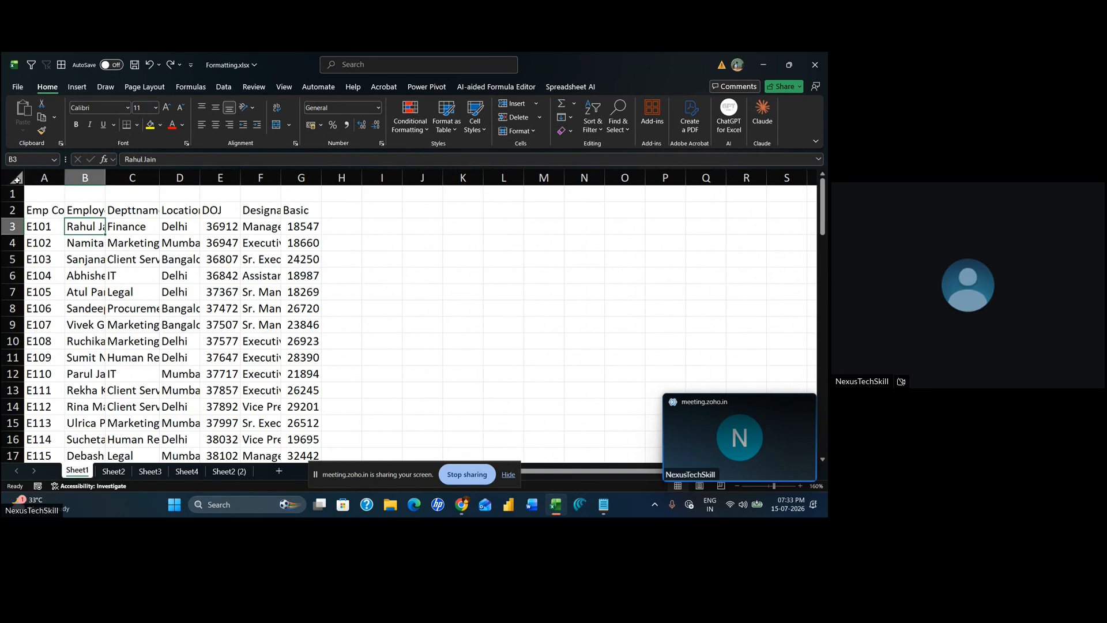
Try autofitting all columns of the whole sheet at once, and undo the change
click(16, 180)
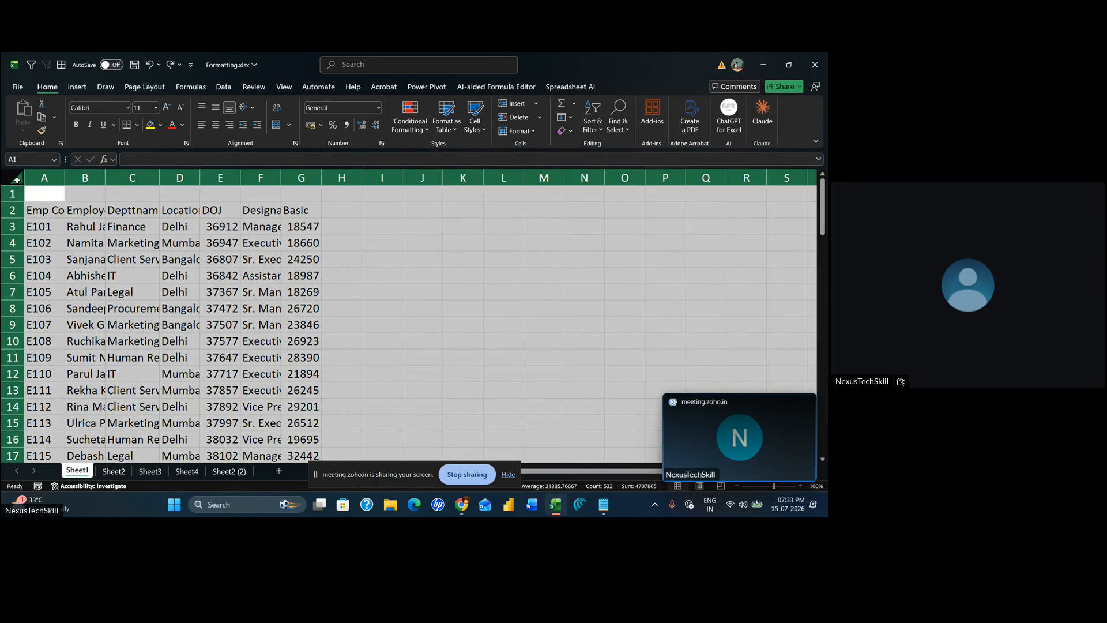
double_click(161, 180)
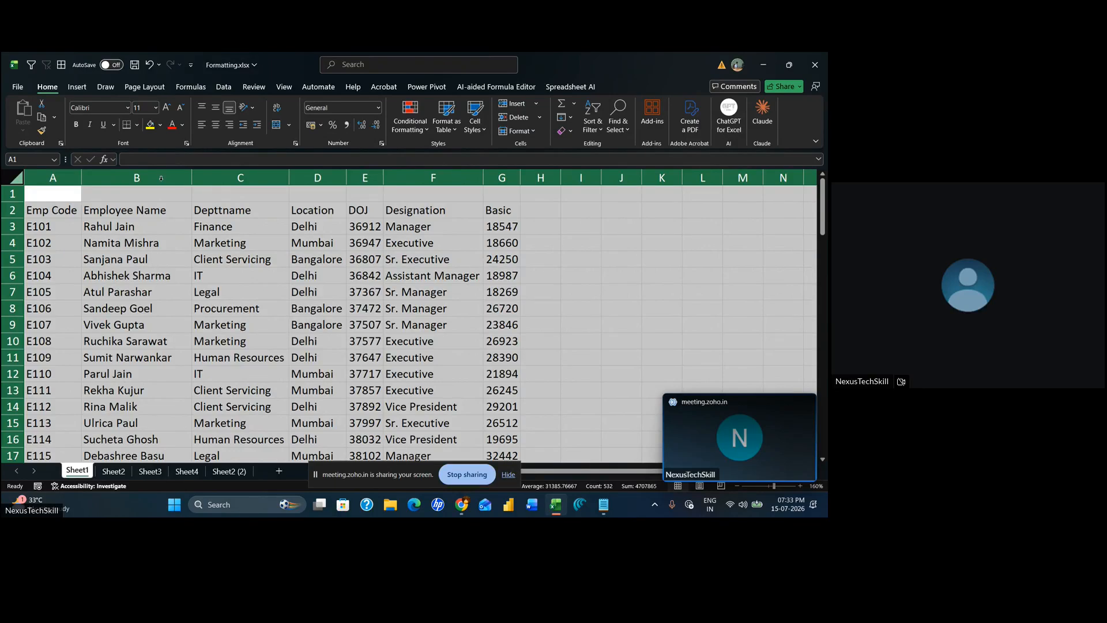
key(ctrl+z)
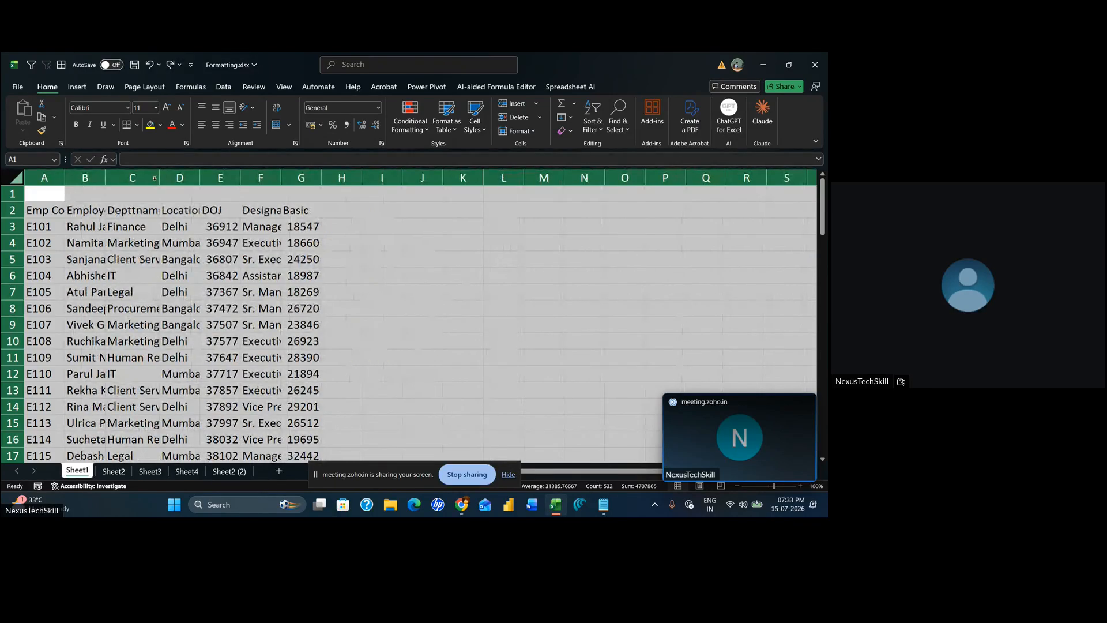
Select the employee data range around cell D5, try AutoFit Column Width on it, and undo the change
click(186, 260)
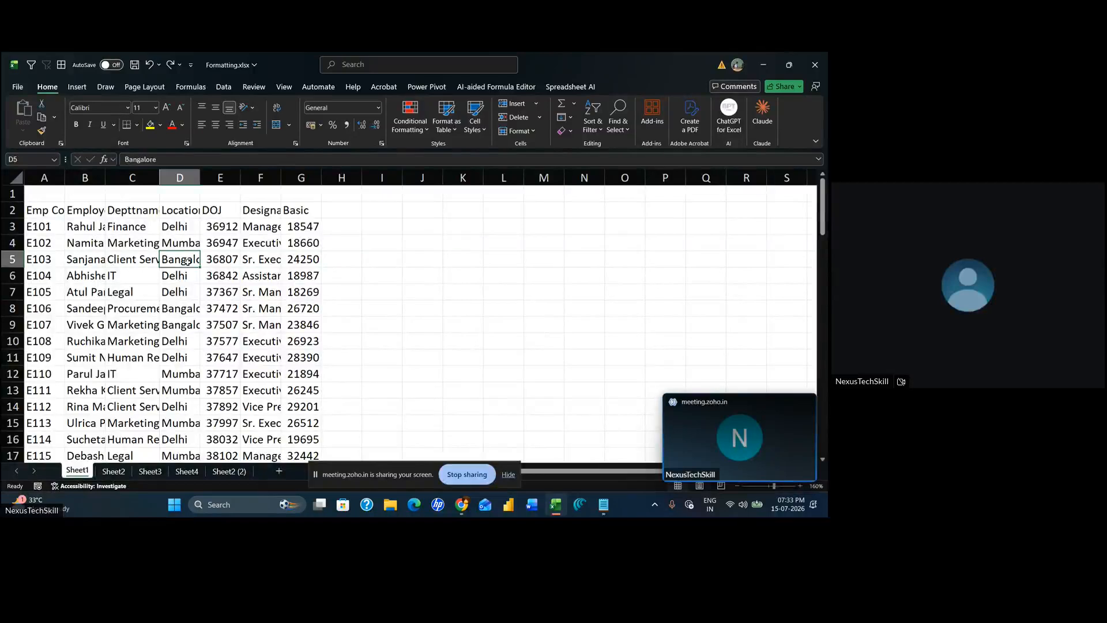
key(ctrl+a)
key(alt)
key(h)
key(o)
key(i)
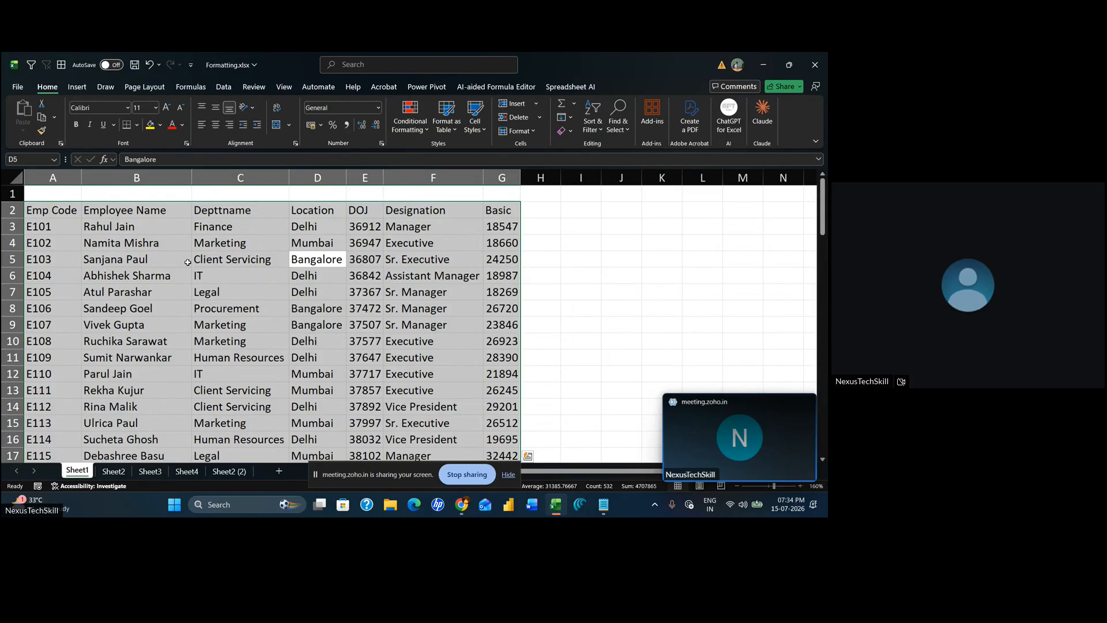
key(ctrl+z)
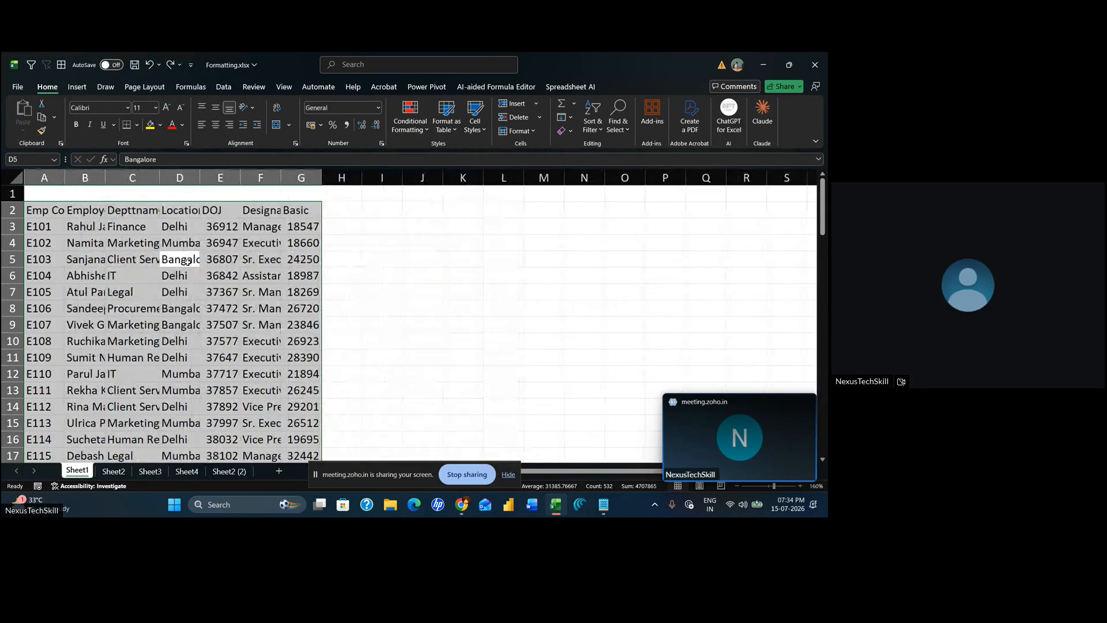
Apply AutoFit Column Width to the selected employee data in columns A to G
key(alt)
key(h)
key(o)
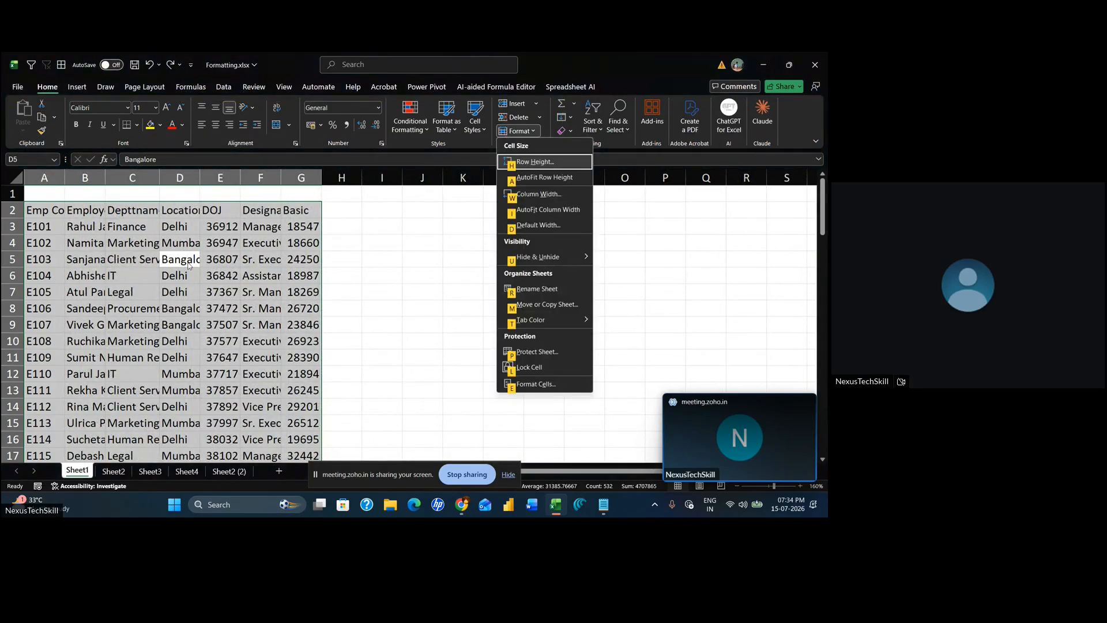
key(i)
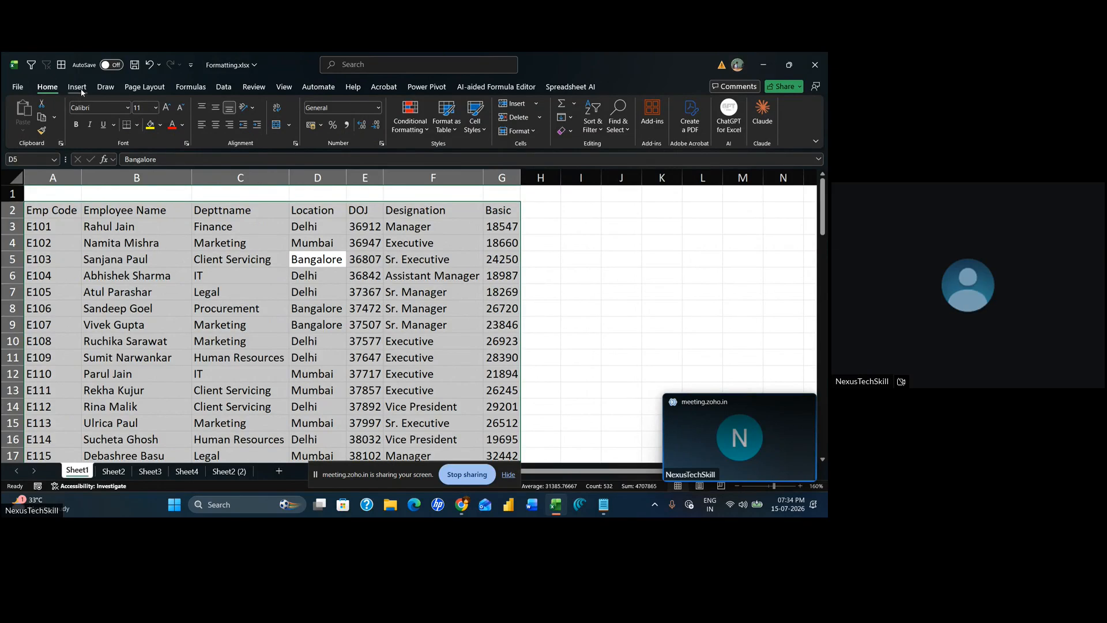
click(256, 87)
click(534, 133)
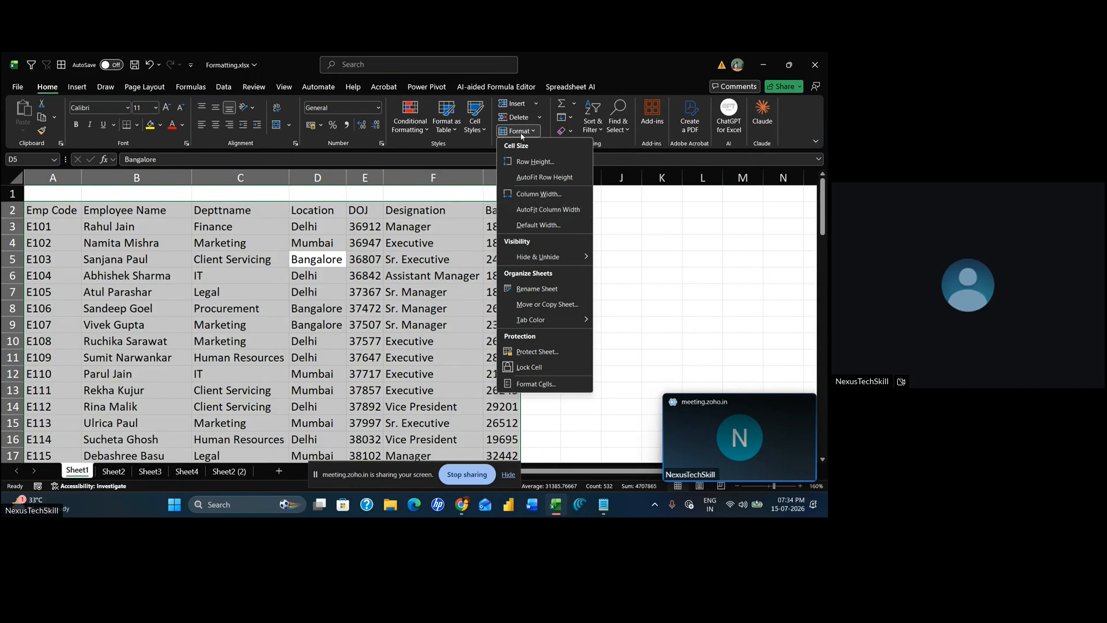
click(562, 210)
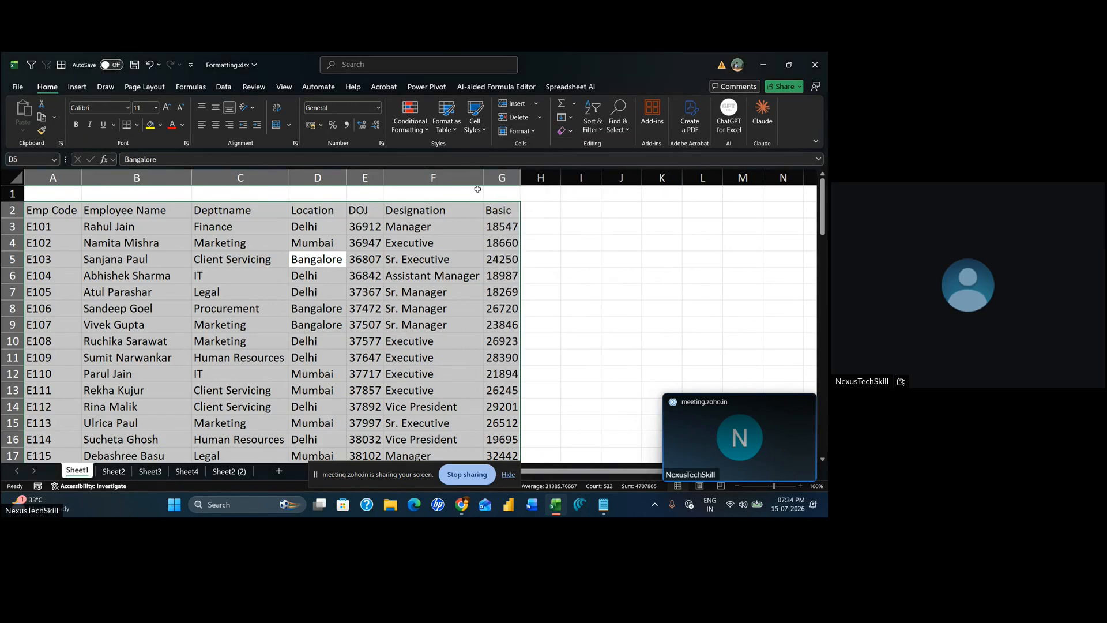
Select the entire employee data range starting from cell B6, and repeat the selection from cell C8
click(134, 277)
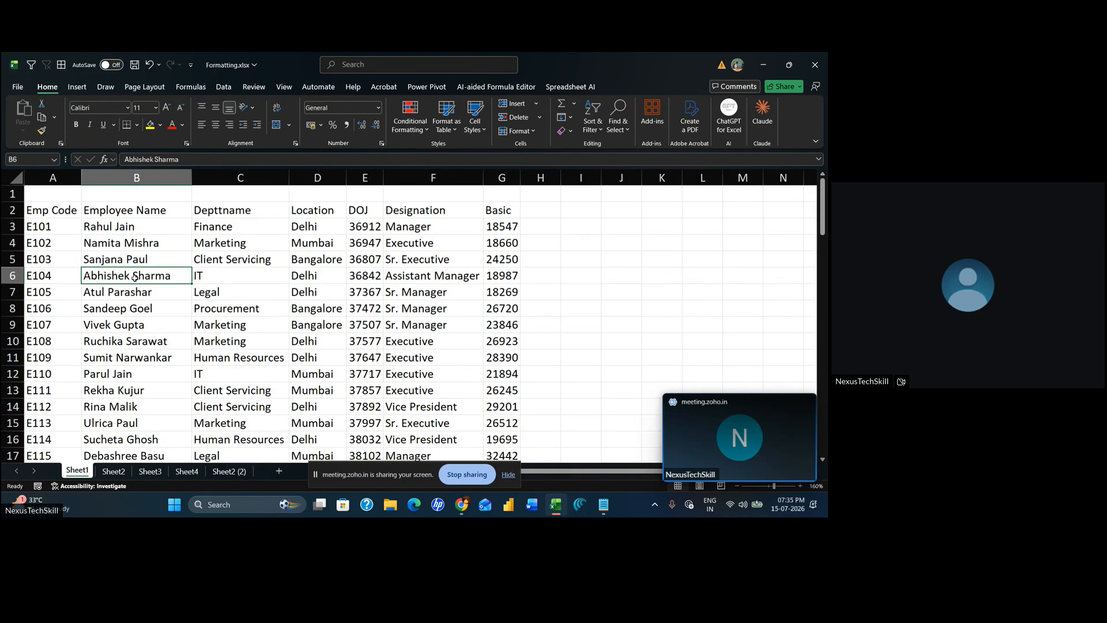
key(ctrl+a)
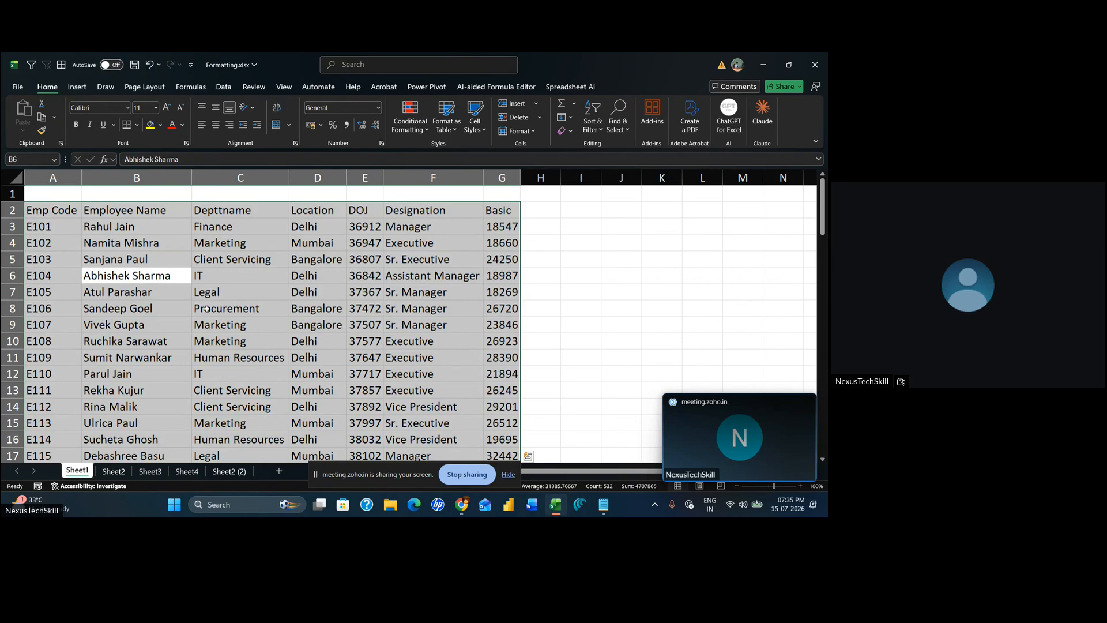
click(255, 306)
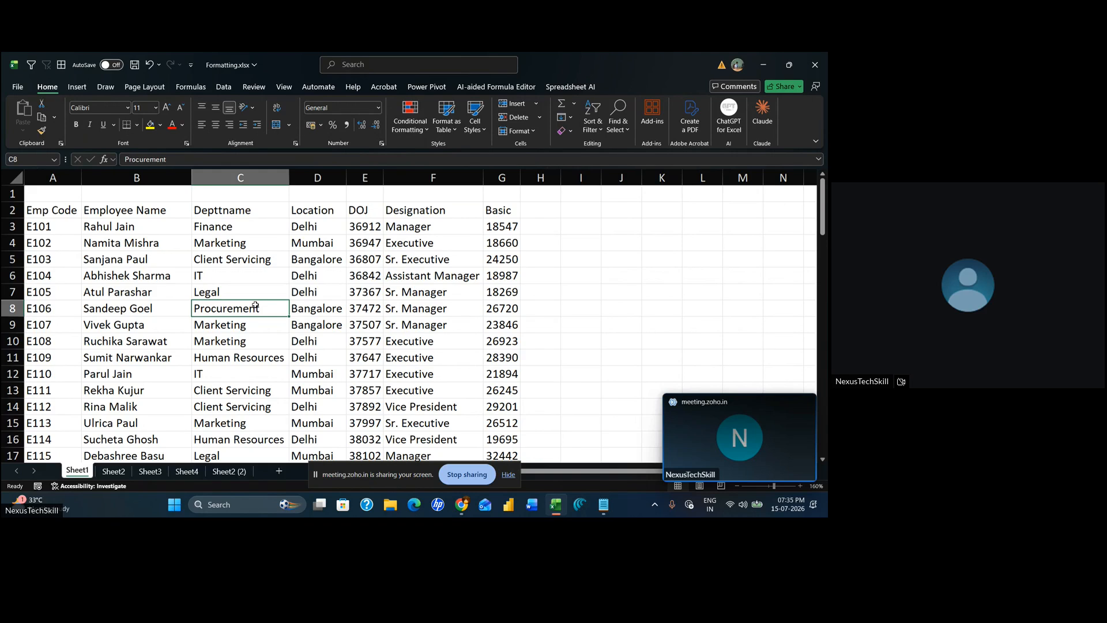
key(ctrl+a)
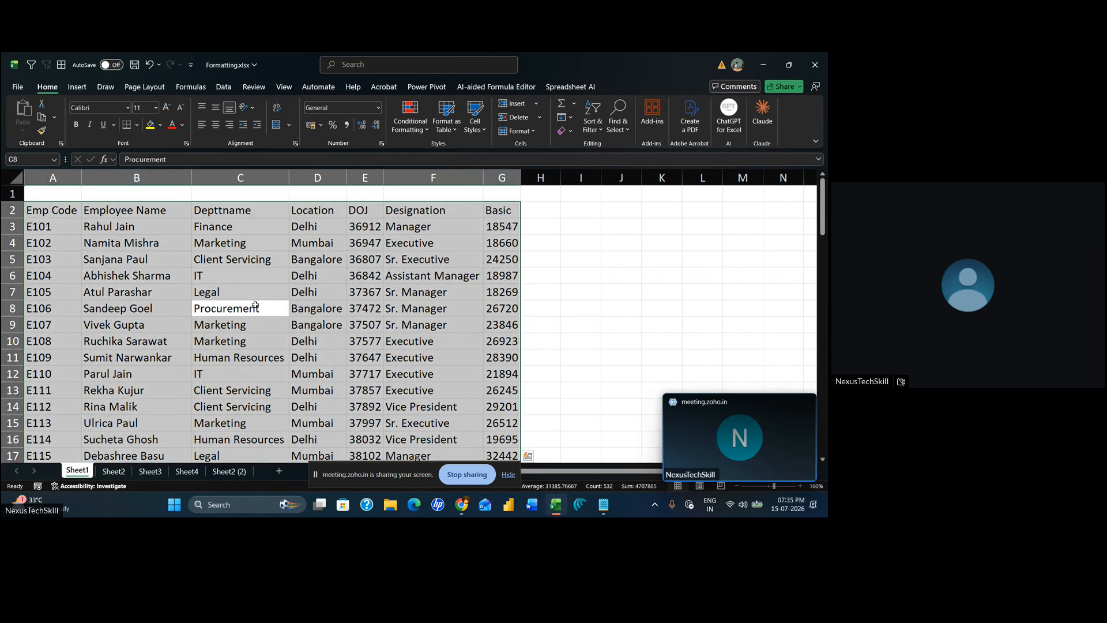
click(242, 326)
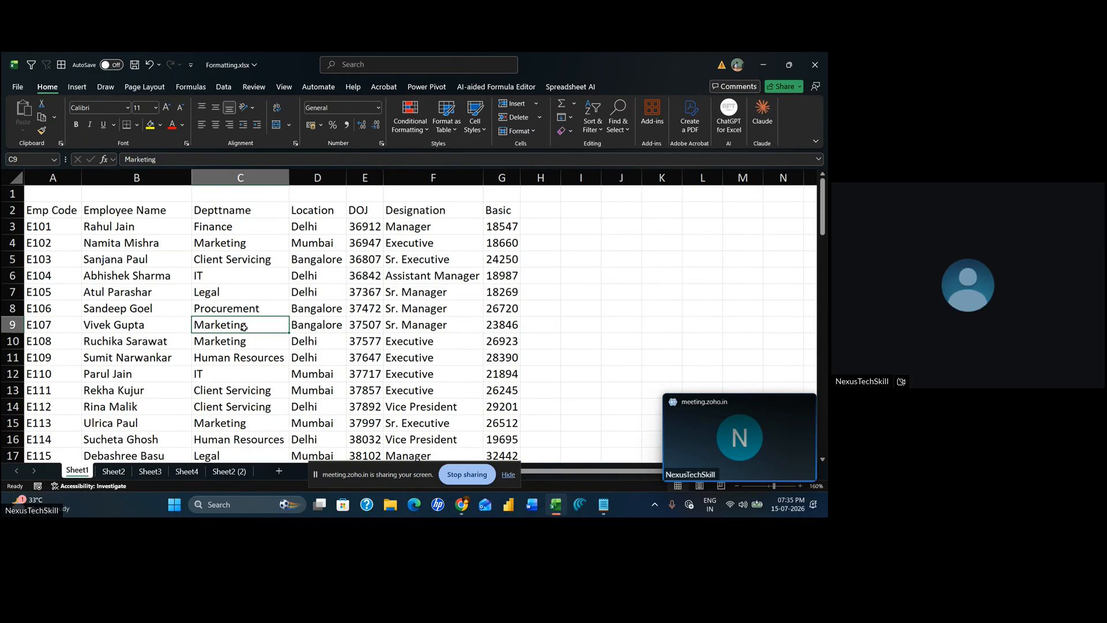
Select the table block from the Emp Code header to row 13, and reselect it down to row 16
drag(38, 210, 497, 391)
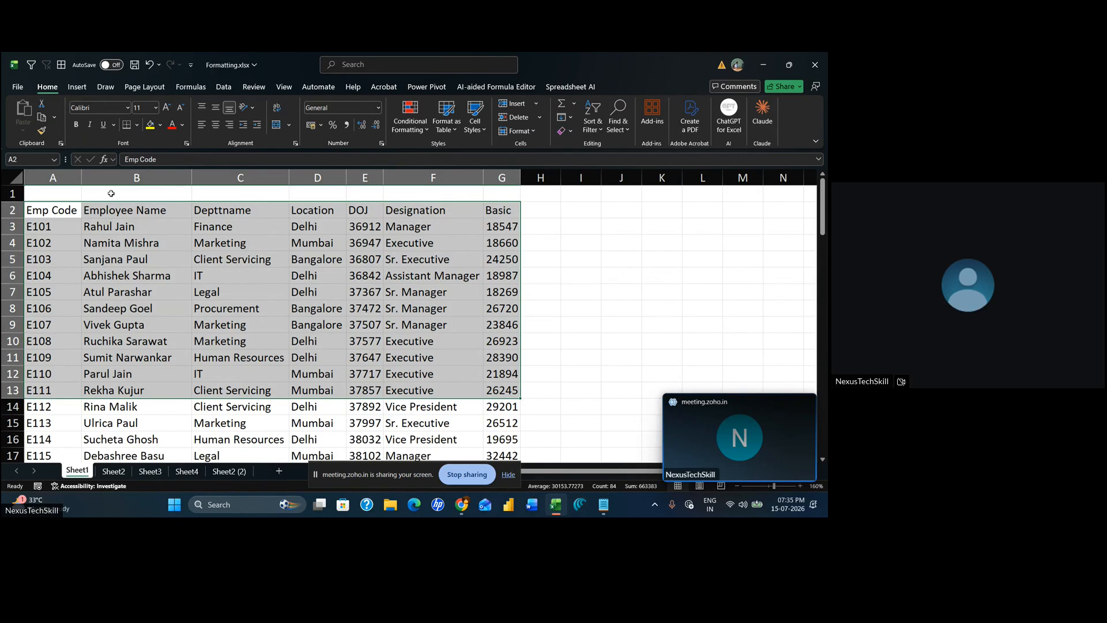
click(56, 208)
drag(56, 208, 511, 435)
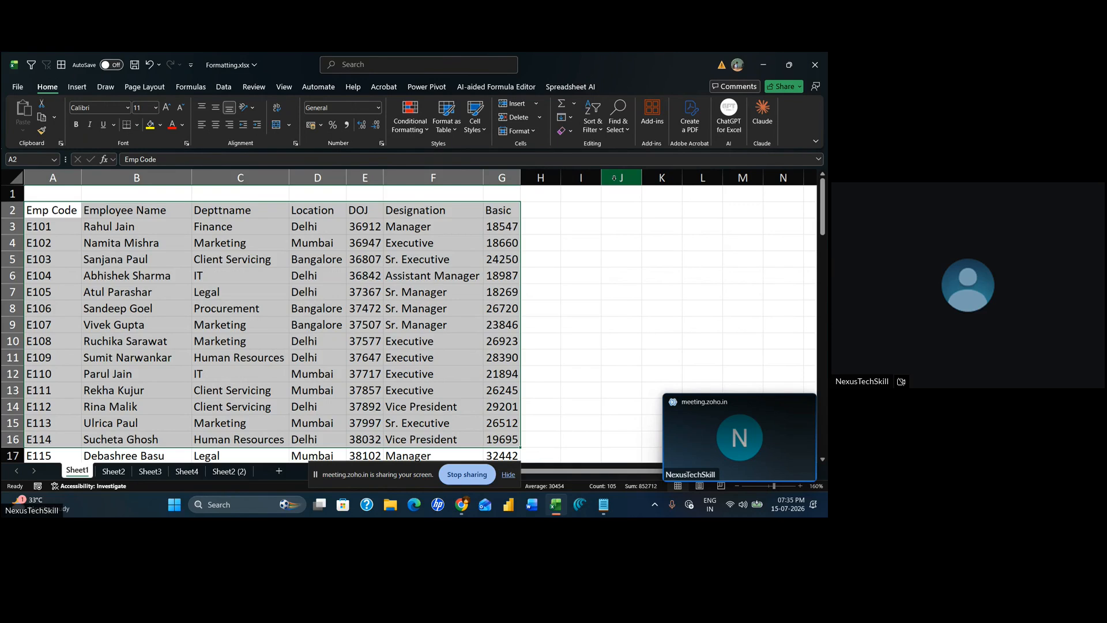
Select the header row from Emp Code to Basic, extend the selection down to the last record, and return to cell A2
click(66, 211)
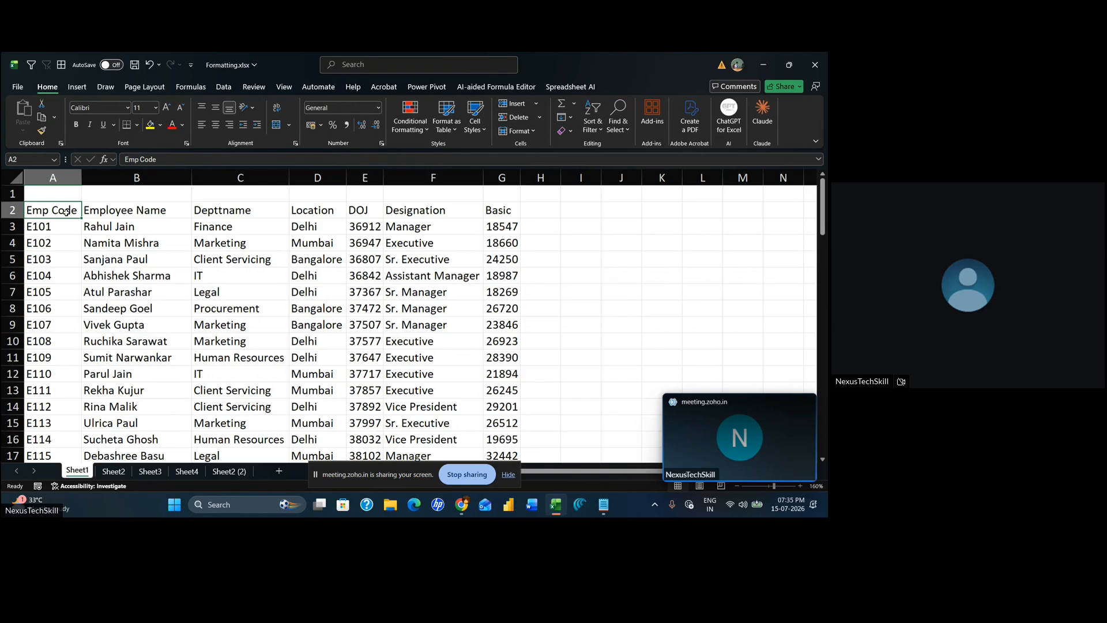
key(ctrl+shift+Right)
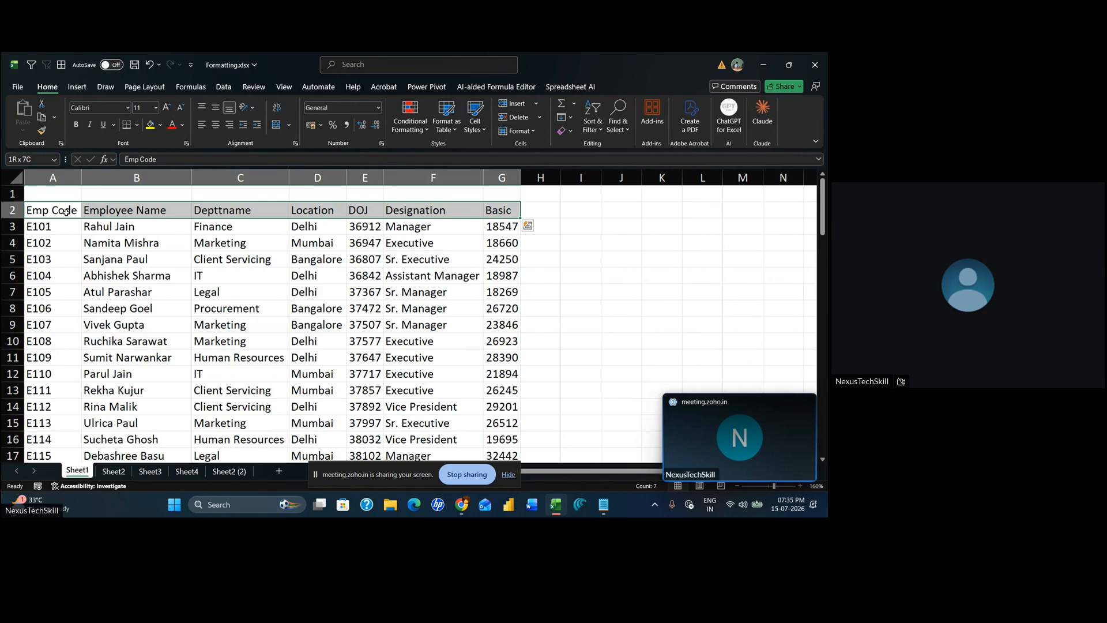
key(ctrl+shift+Down)
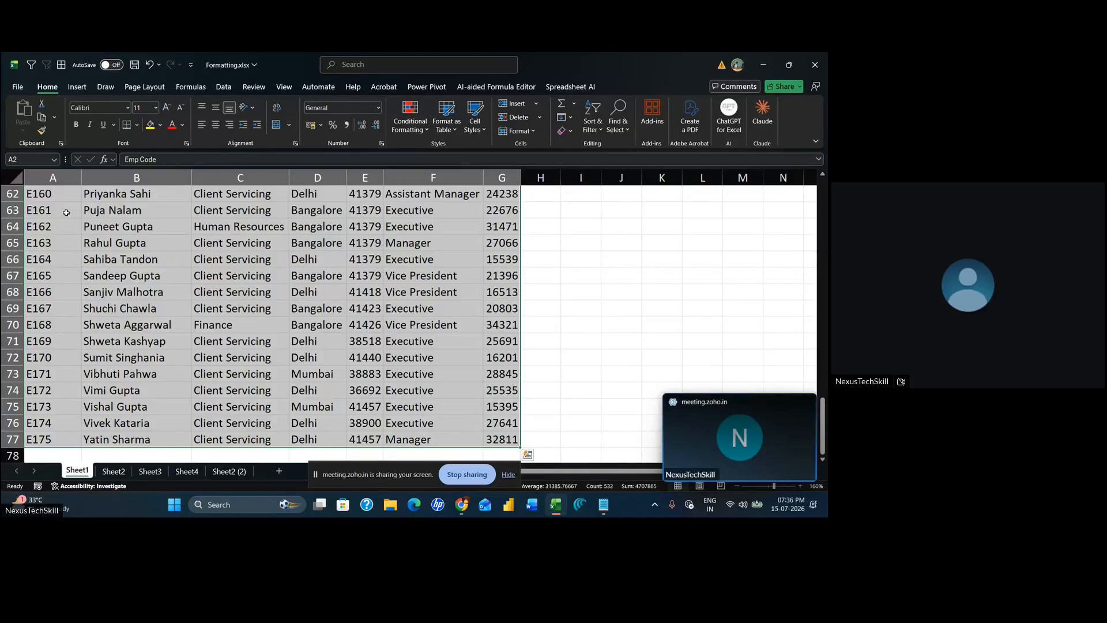
scroll(67, 213, up, 20)
click(66, 211)
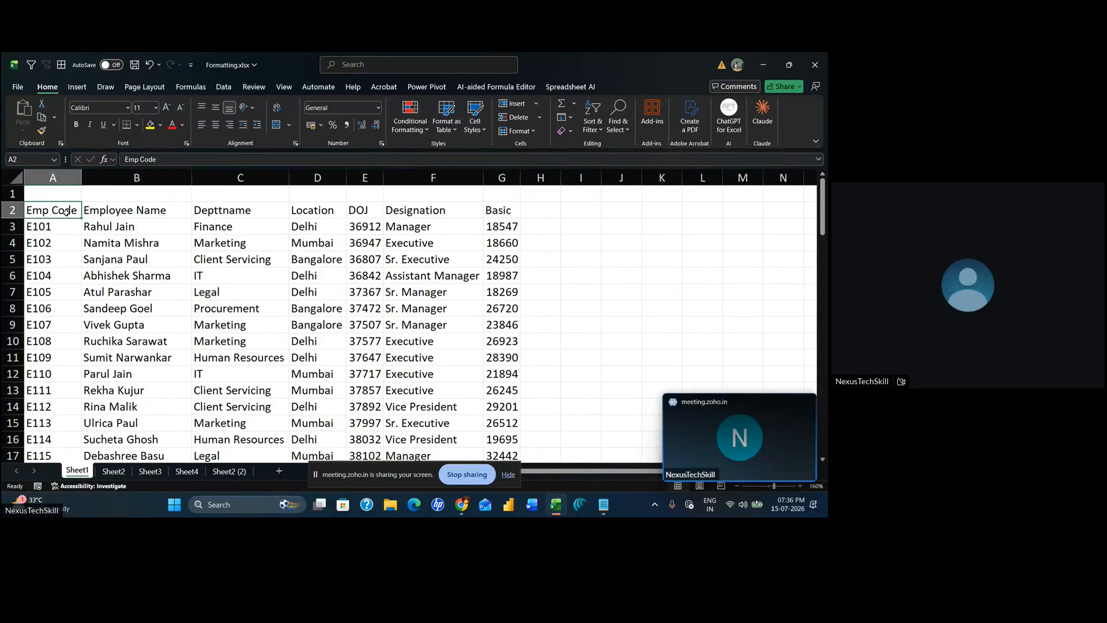
Select the entire employee data range starting from cell C11, and repeat the selection from cell C10
click(262, 352)
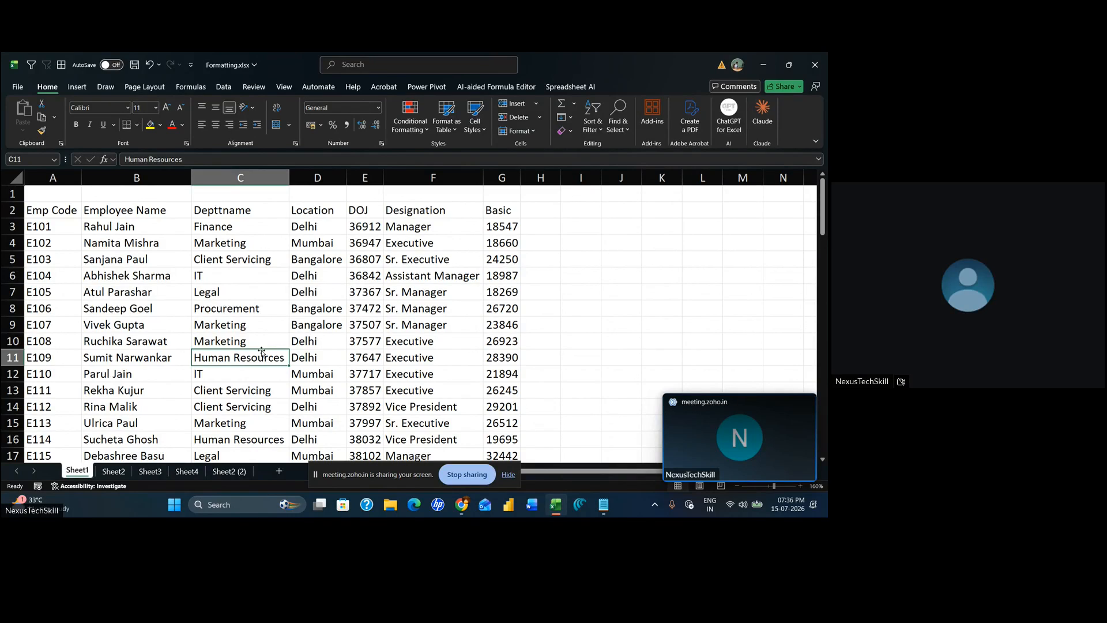
key(ctrl+a)
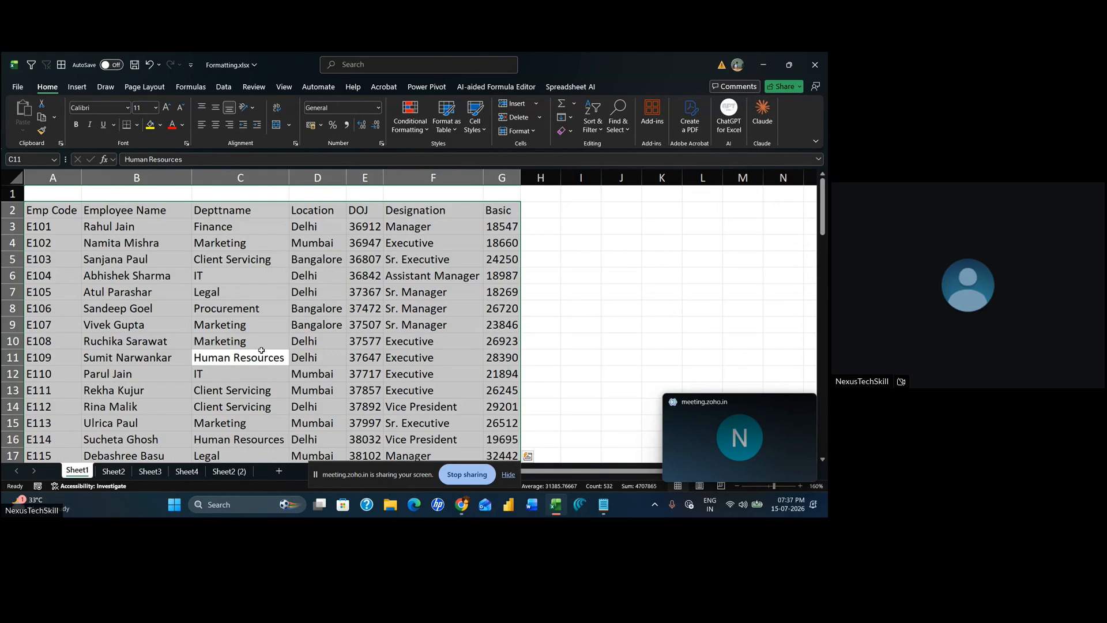
click(248, 337)
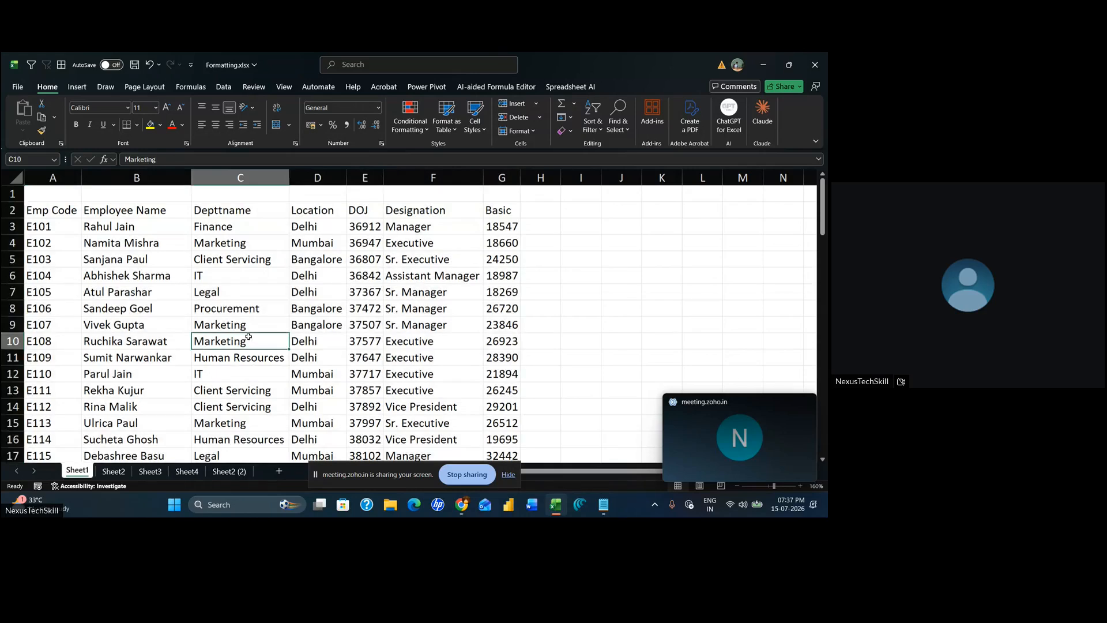
key(ctrl+a)
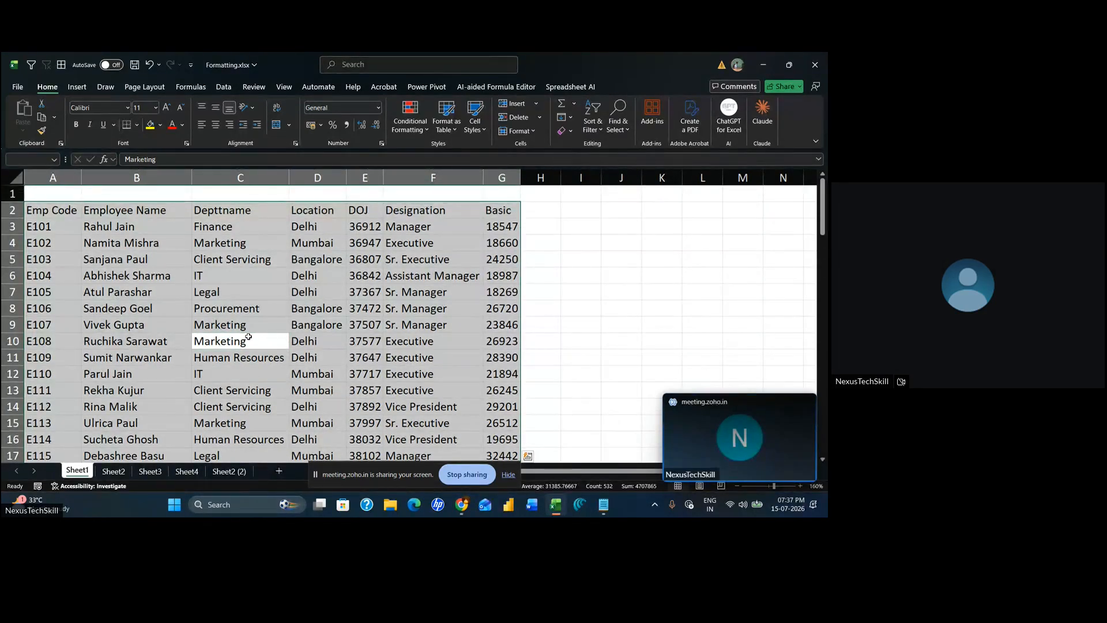
click(270, 297)
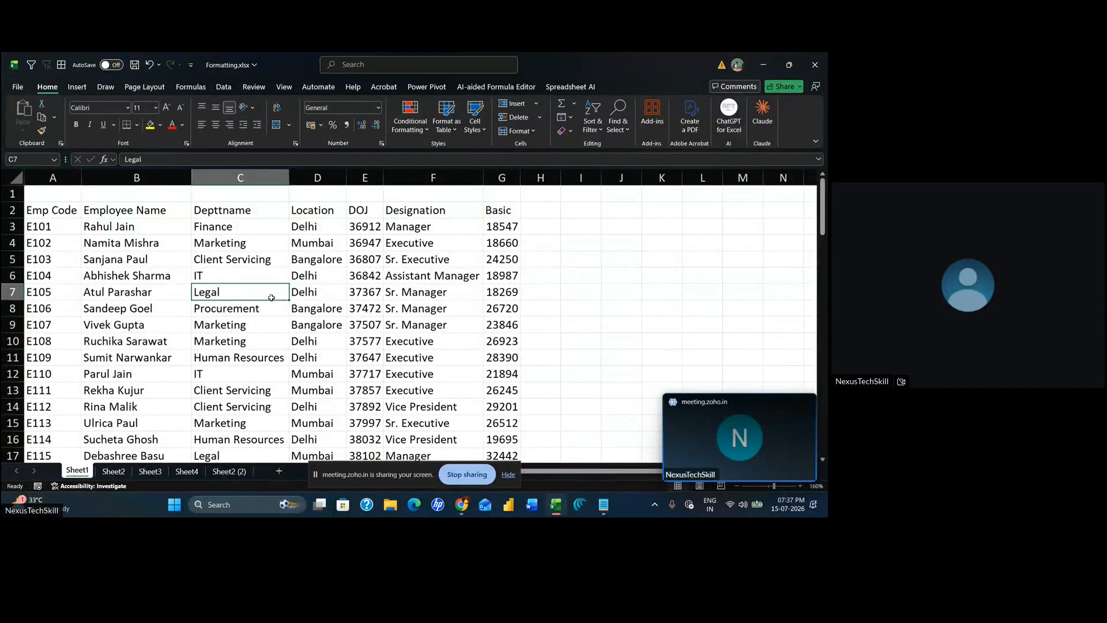
Select the entire employee data range starting from cell C7, and reselect it from cell B8
key(ctrl+a)
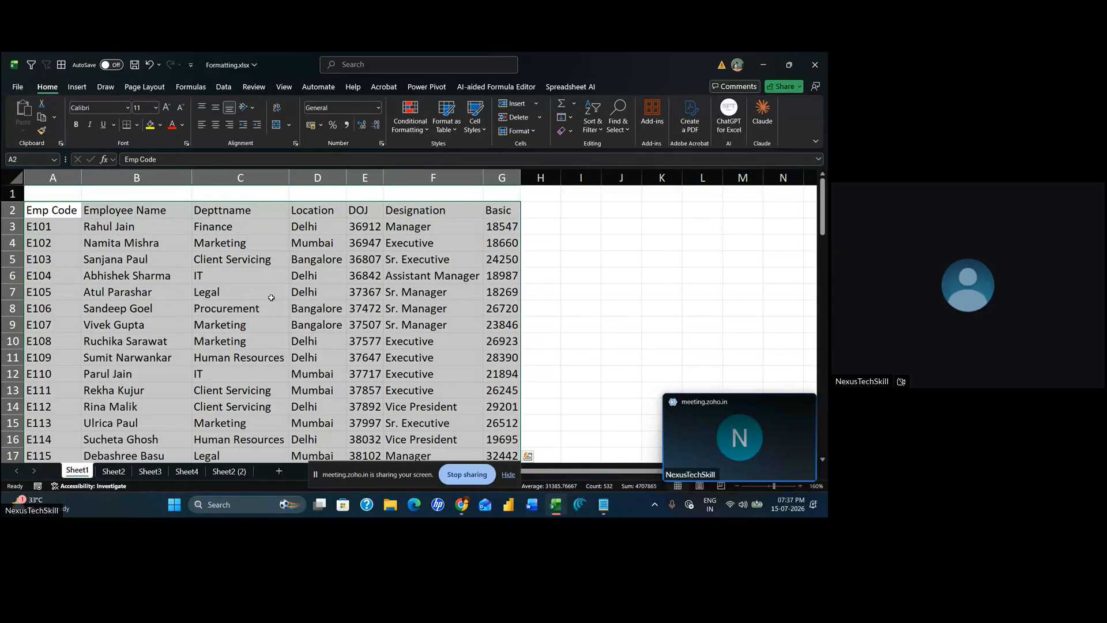
click(366, 277)
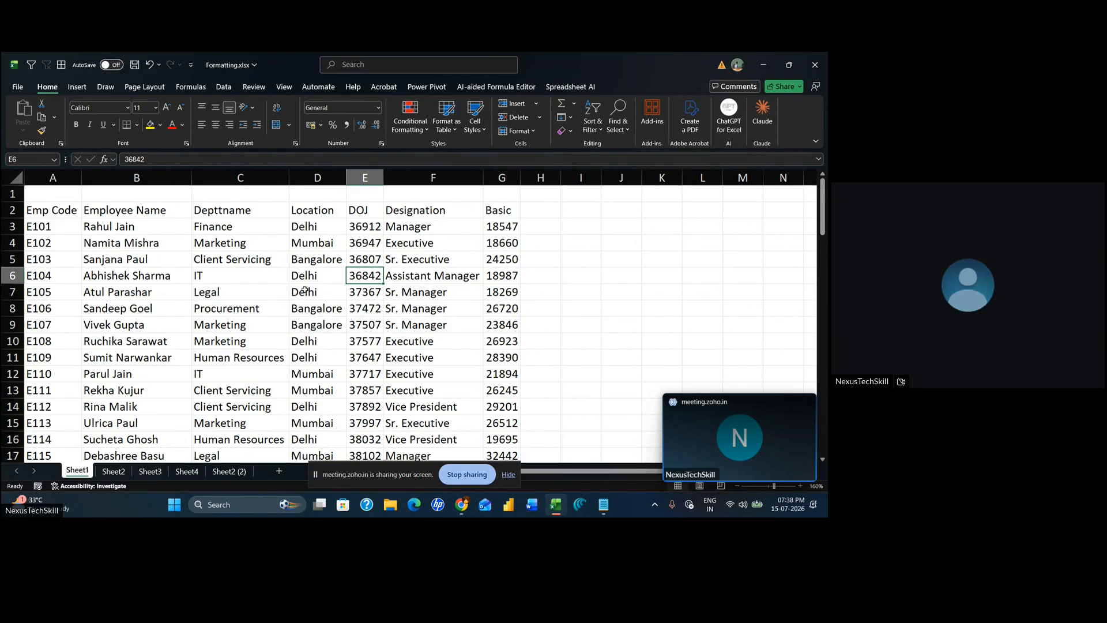
click(190, 307)
key(ctrl+a)
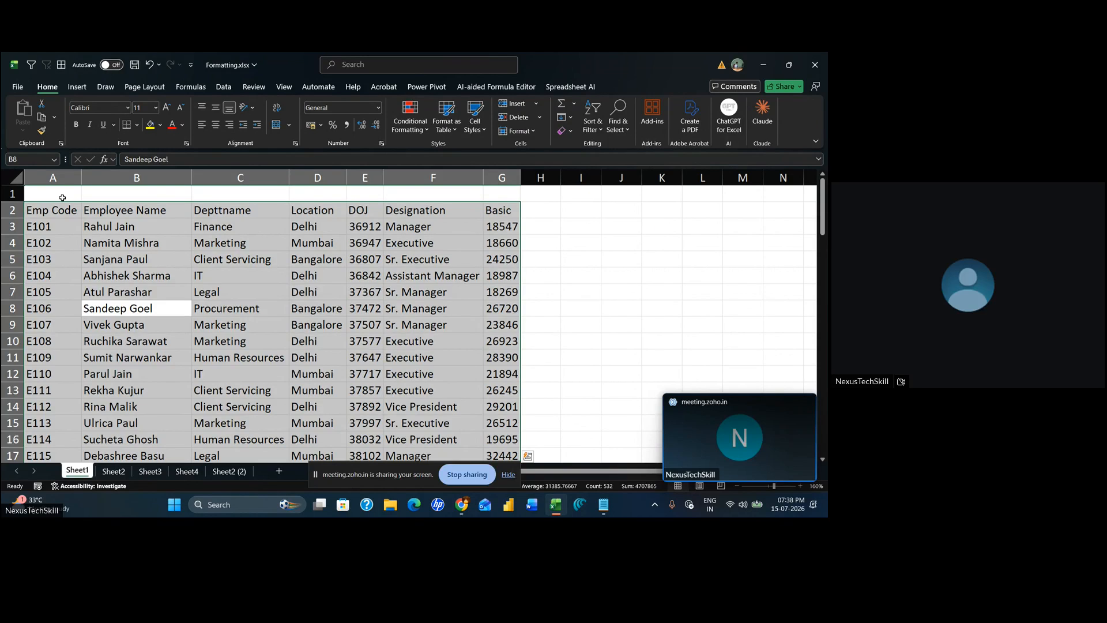
Try All Borders on the selected employee data range, and undo the borders
click(137, 125)
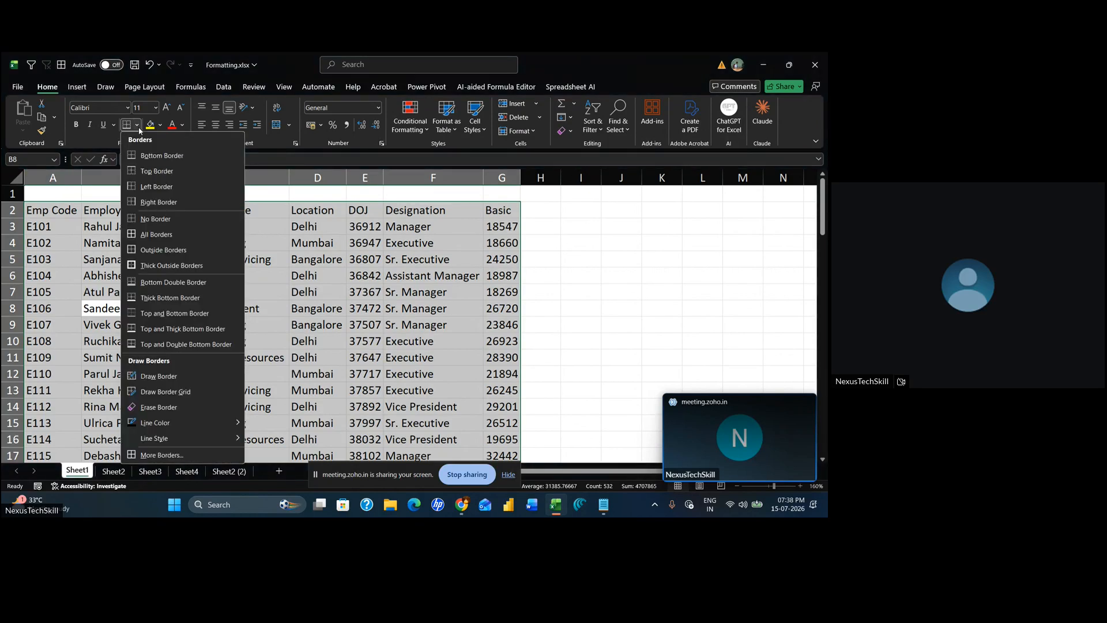
click(158, 236)
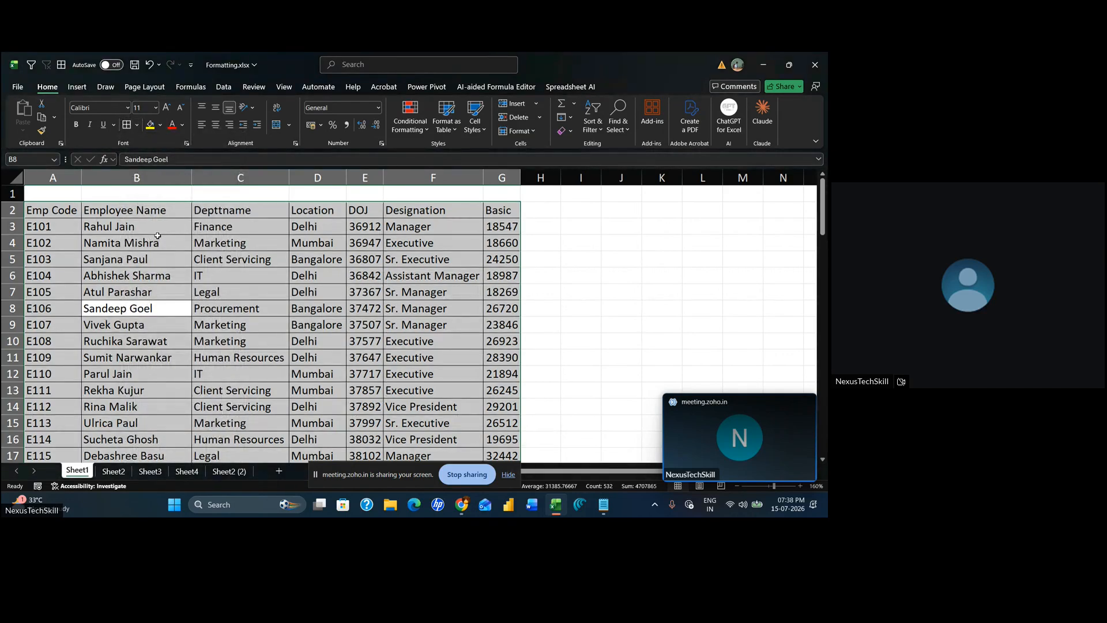
key(ctrl+z)
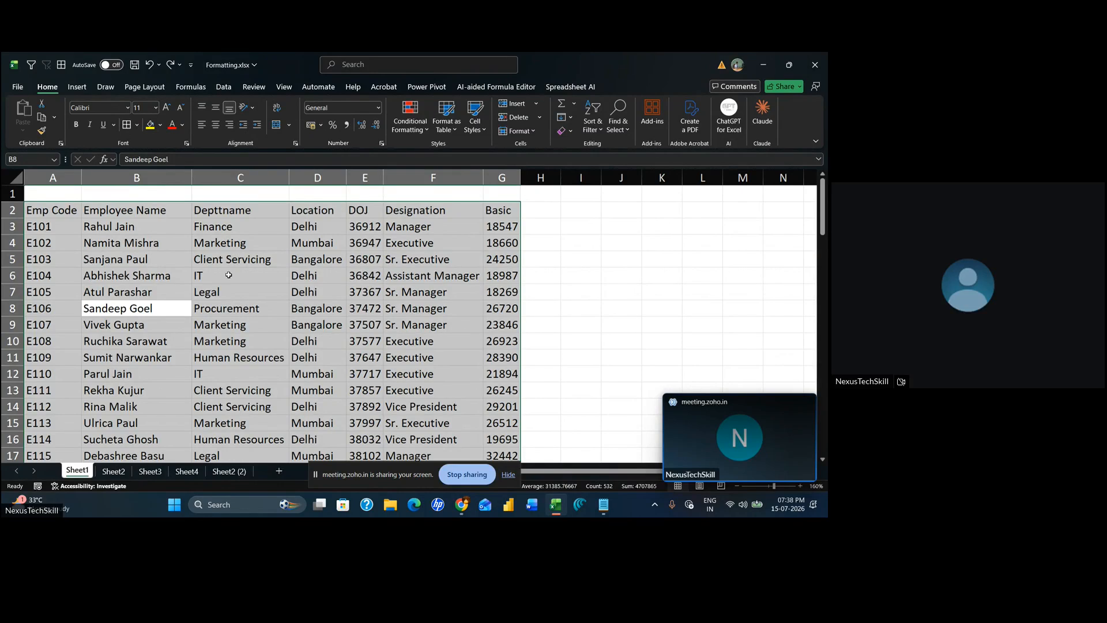
Apply All Borders to the entire employee data range, including the header row
key(alt)
key(h)
key(b)
key(a)
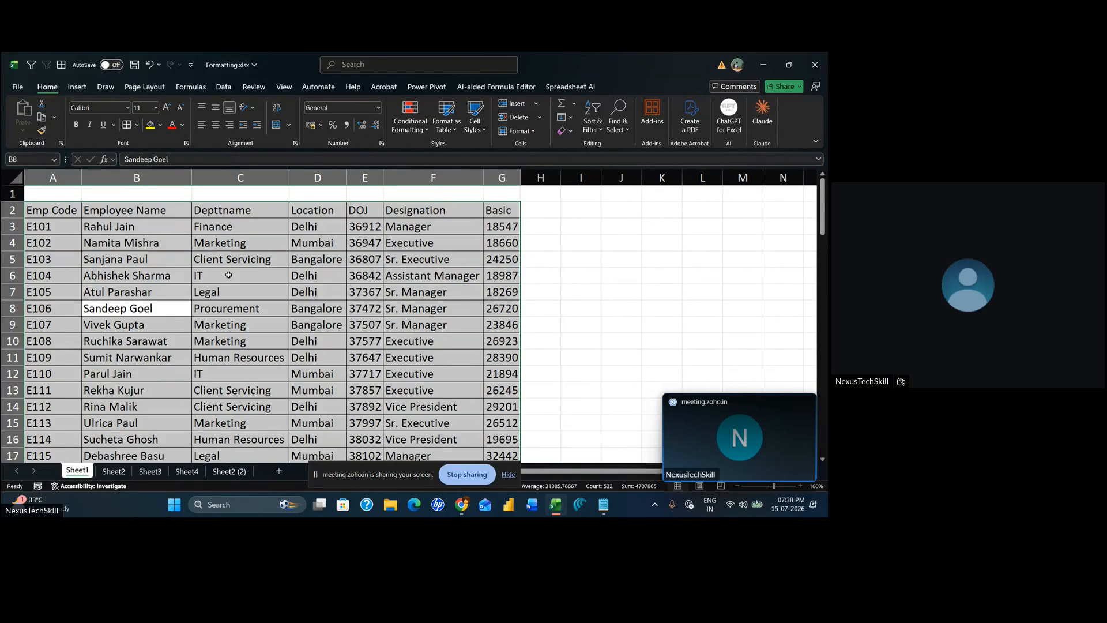
key(alt)
key(h)
key(b)
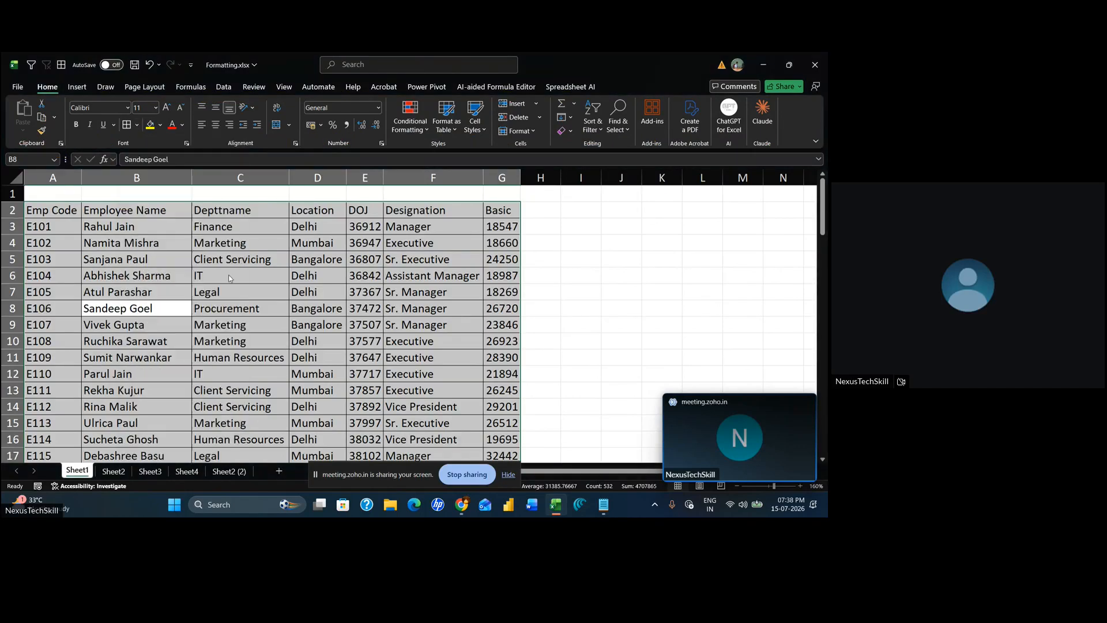
key(a)
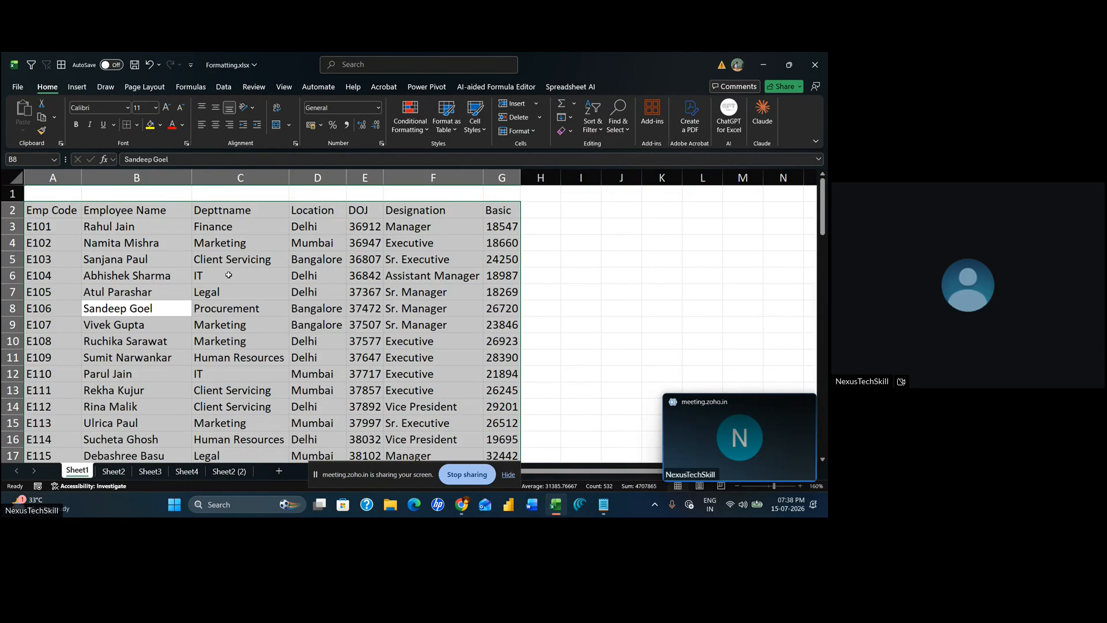
Undo and redo the All Borders formatting on the data range, and go to cell F6
key(ctrl+z)
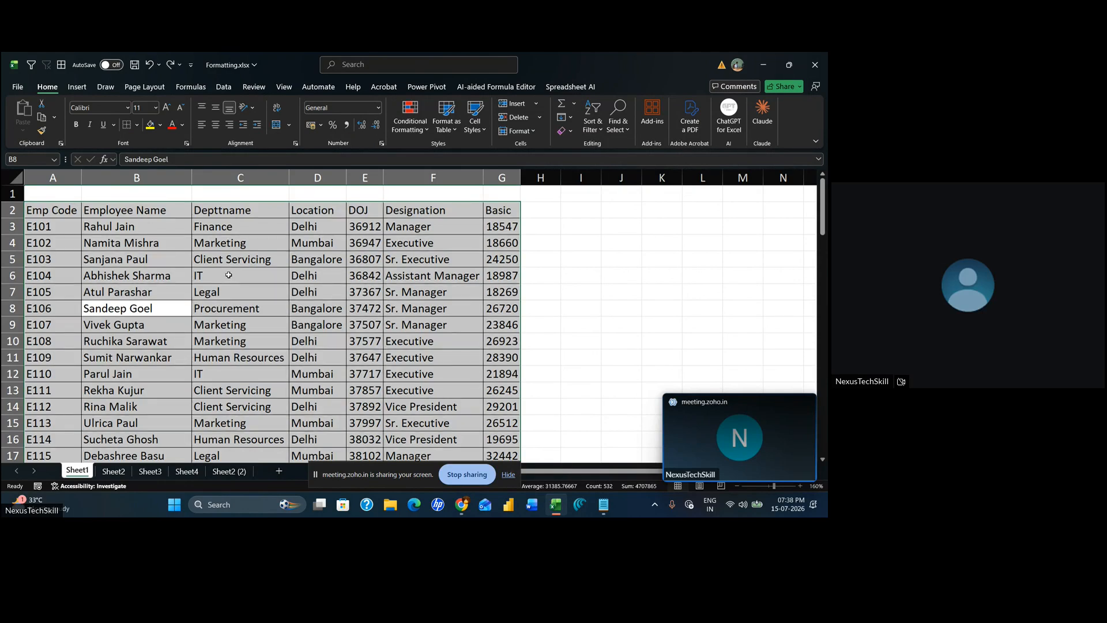
key(ctrl+y)
click(409, 273)
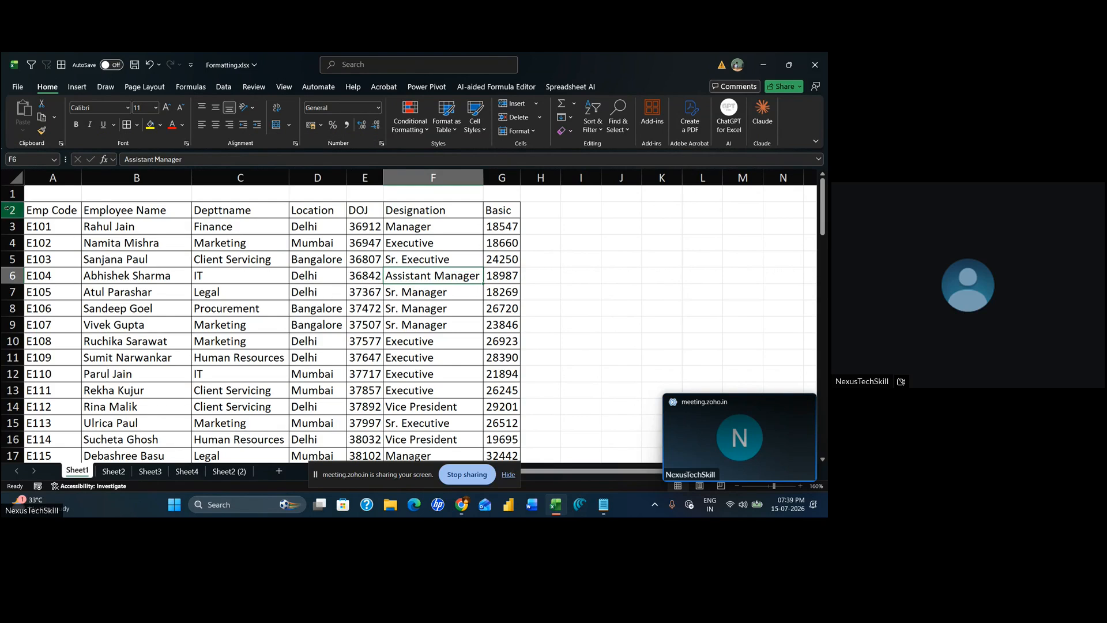
Fill the header row from Emp Code to Basic (A2:G2) with a light orange theme colour
drag(36, 209, 504, 210)
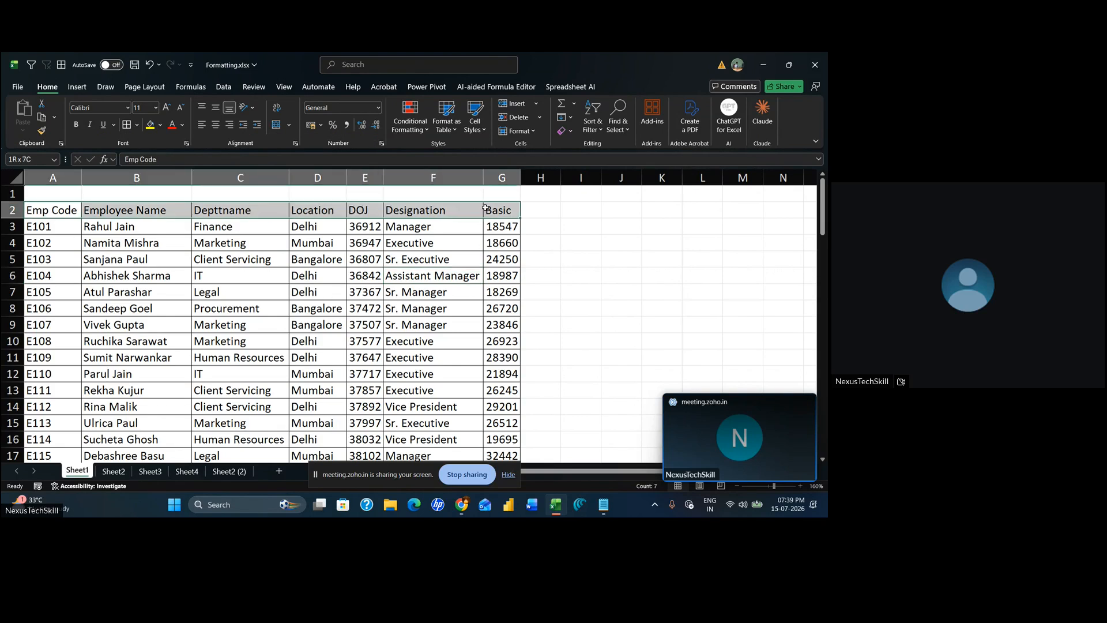
click(161, 126)
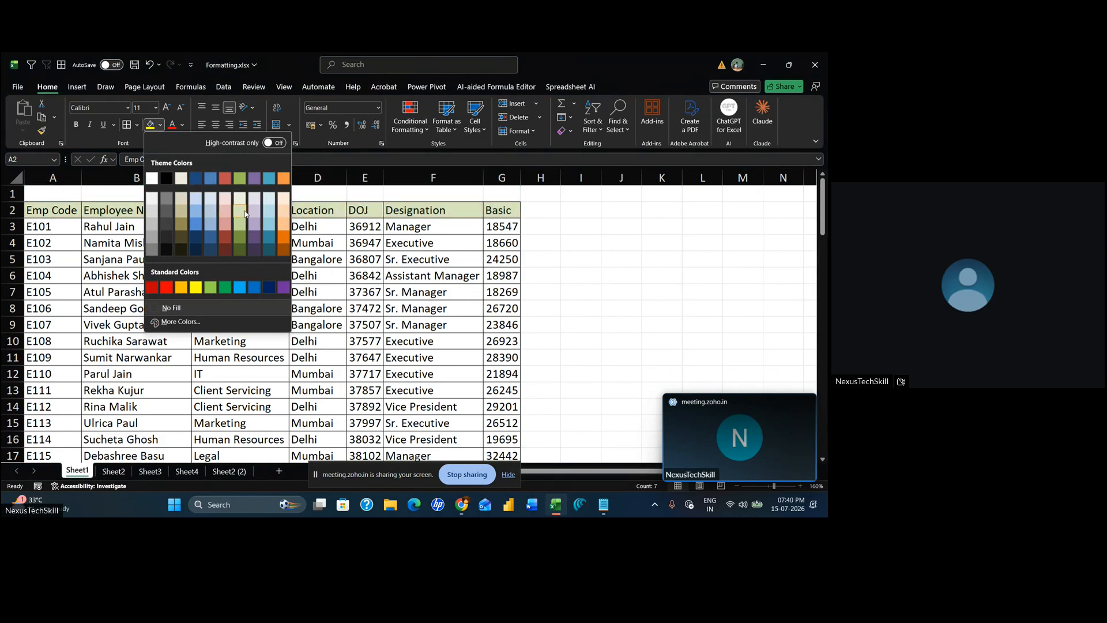
click(286, 214)
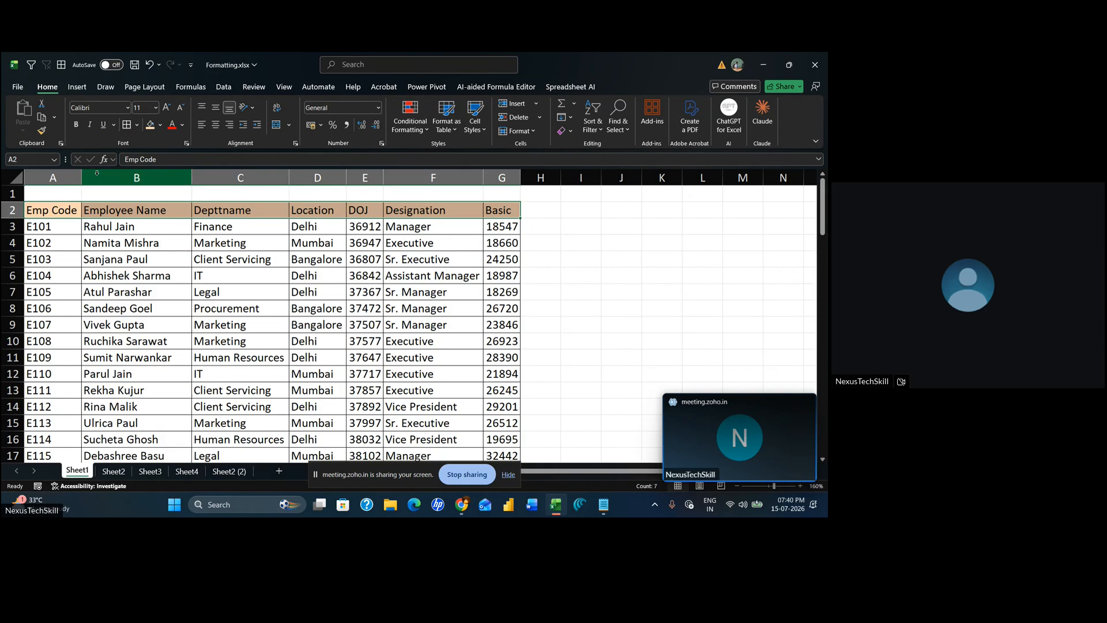
click(161, 129)
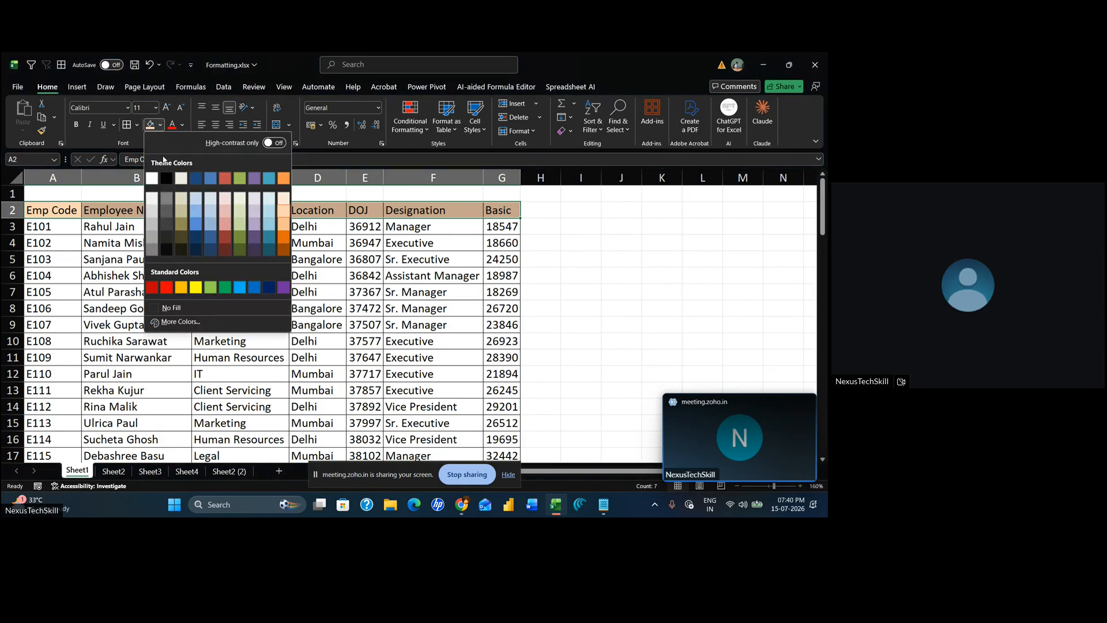
click(355, 241)
key(alt)
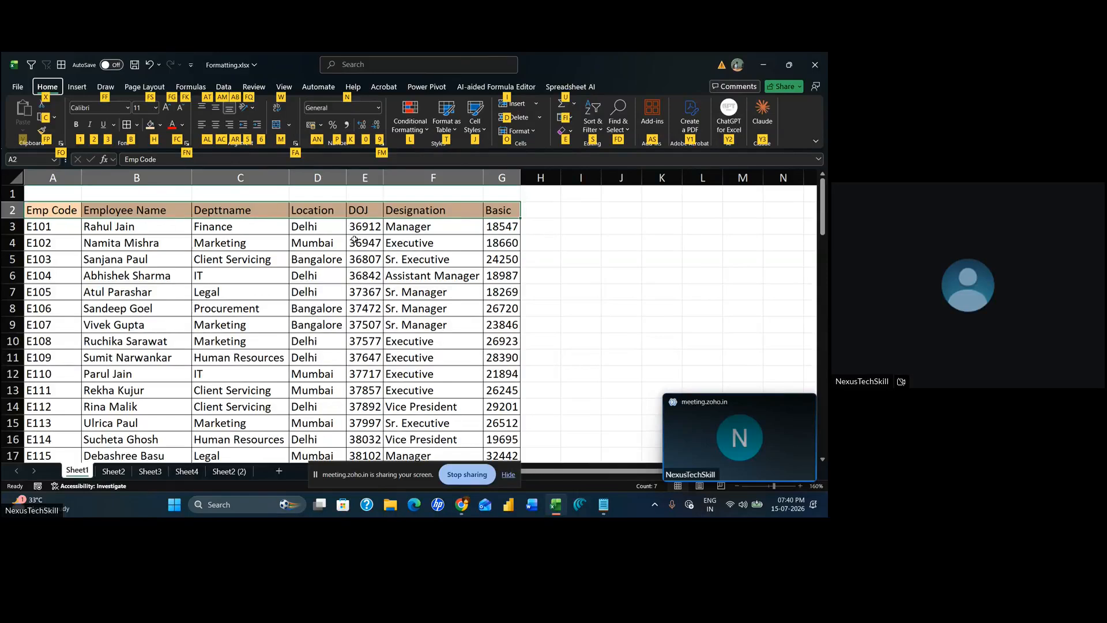
key(h)
key(Down)
key(Down)
key(Down)
key(Down)
key(Down)
key(Right)
key(Right)
key(Right)
key(Right)
key(Right)
key(Right)
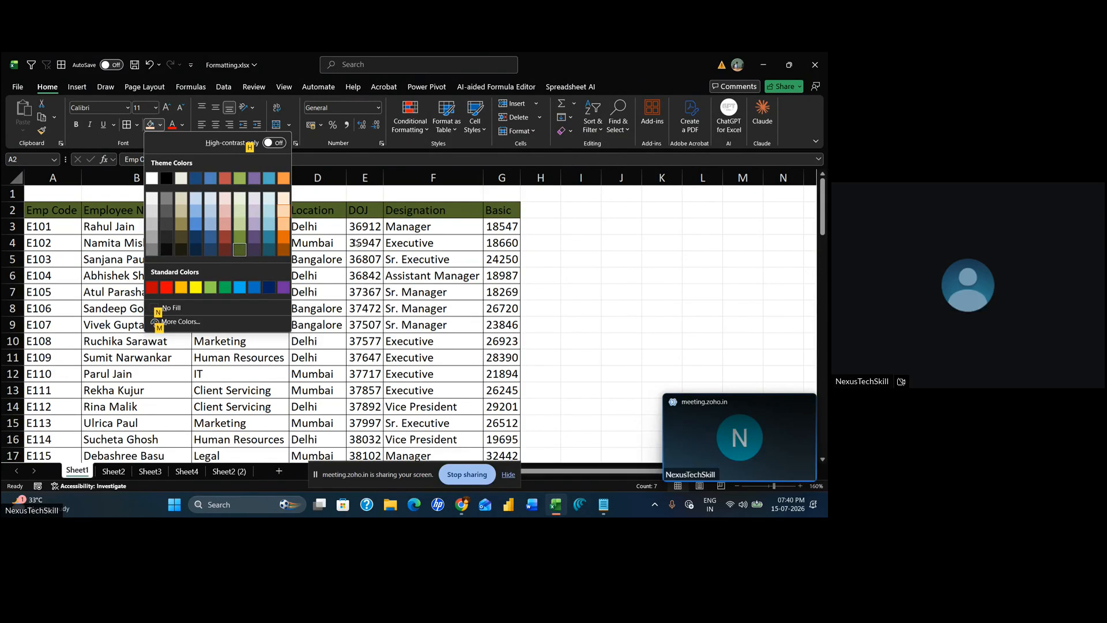
key(Escape)
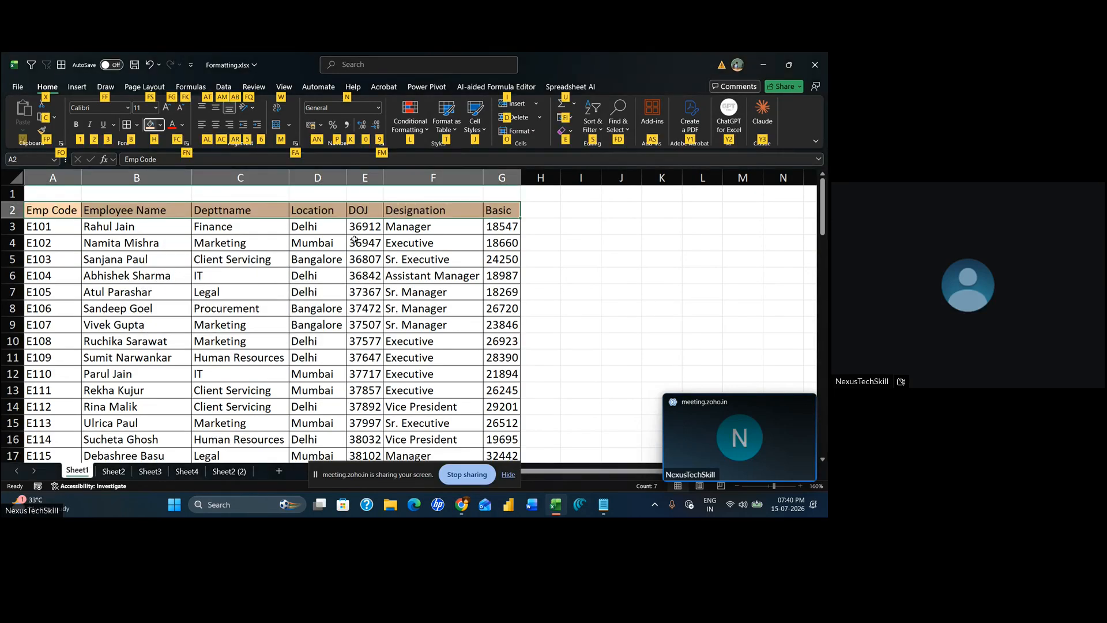
key(Escape)
key(Escape)
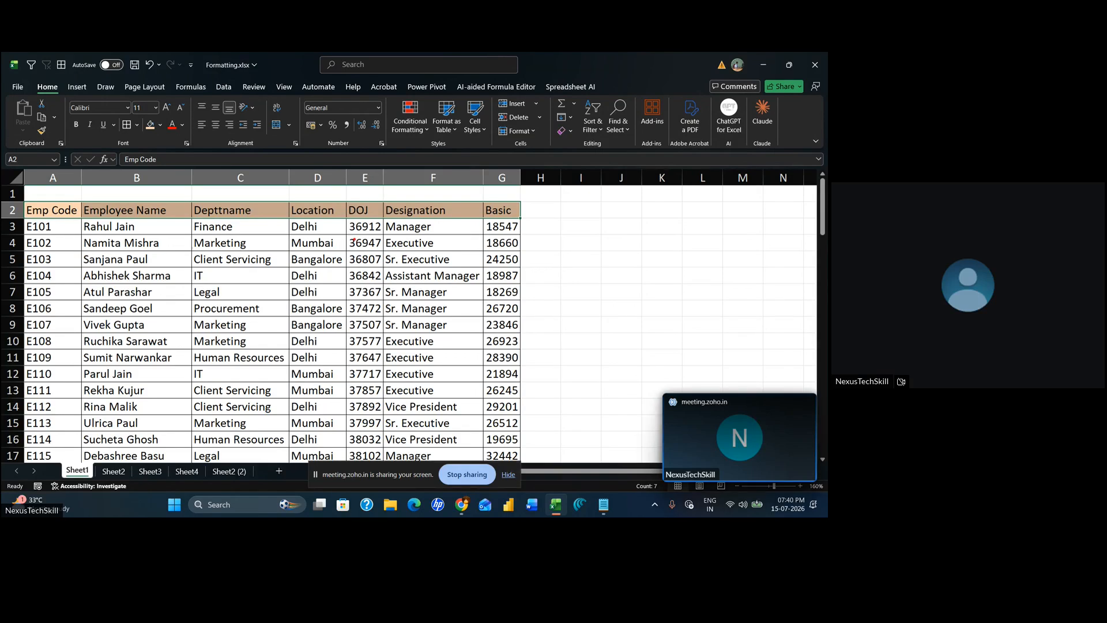
Exit the screen zoom and drawing tool running in the background
click(656, 505)
right_click(613, 453)
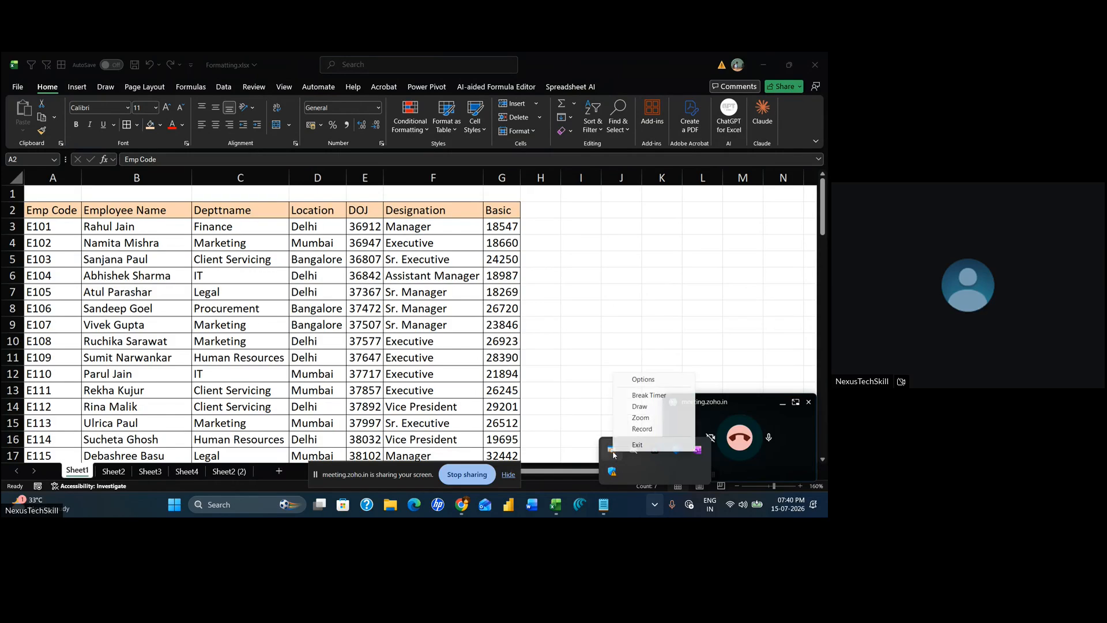
click(646, 444)
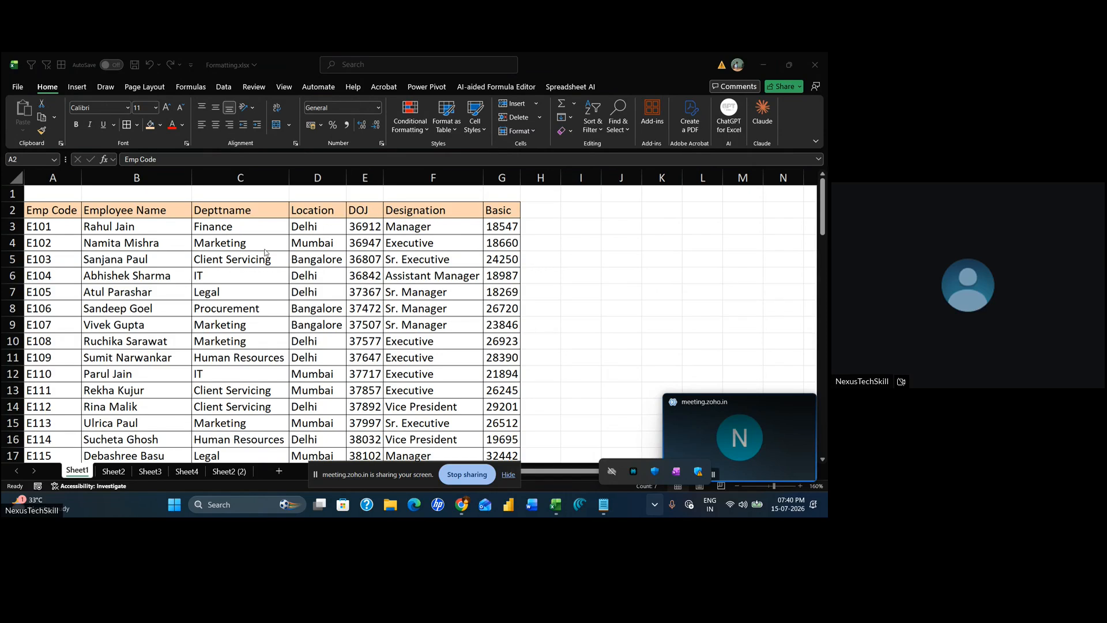
Make the header row A2:G2 bold, and select the employee names in B3:B17
key(ctrl+b)
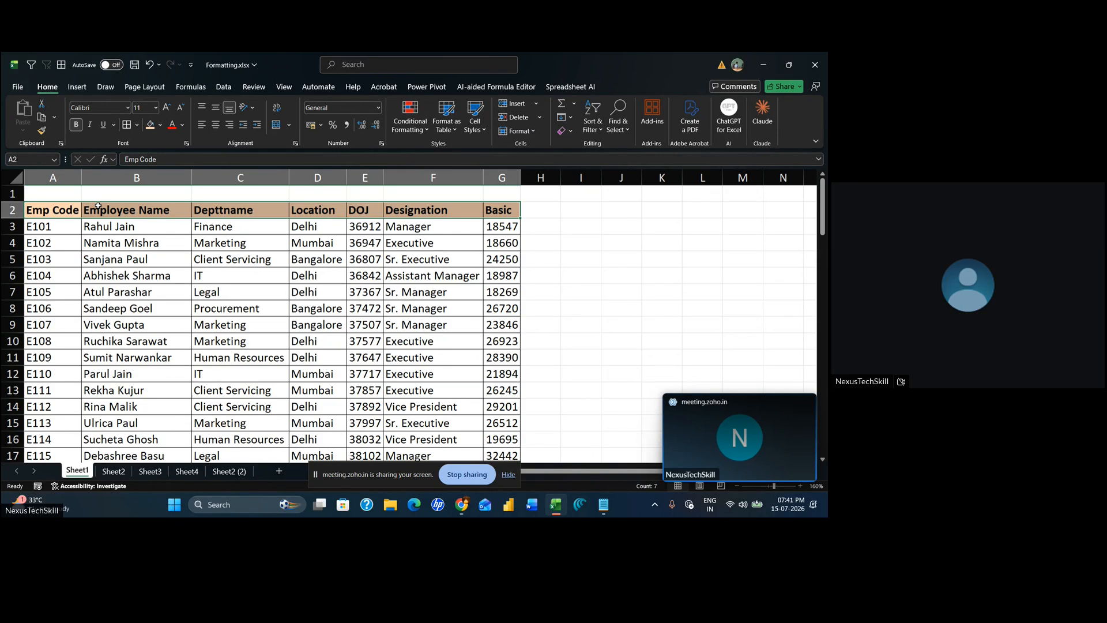
drag(137, 228, 127, 374)
drag(126, 429, 129, 455)
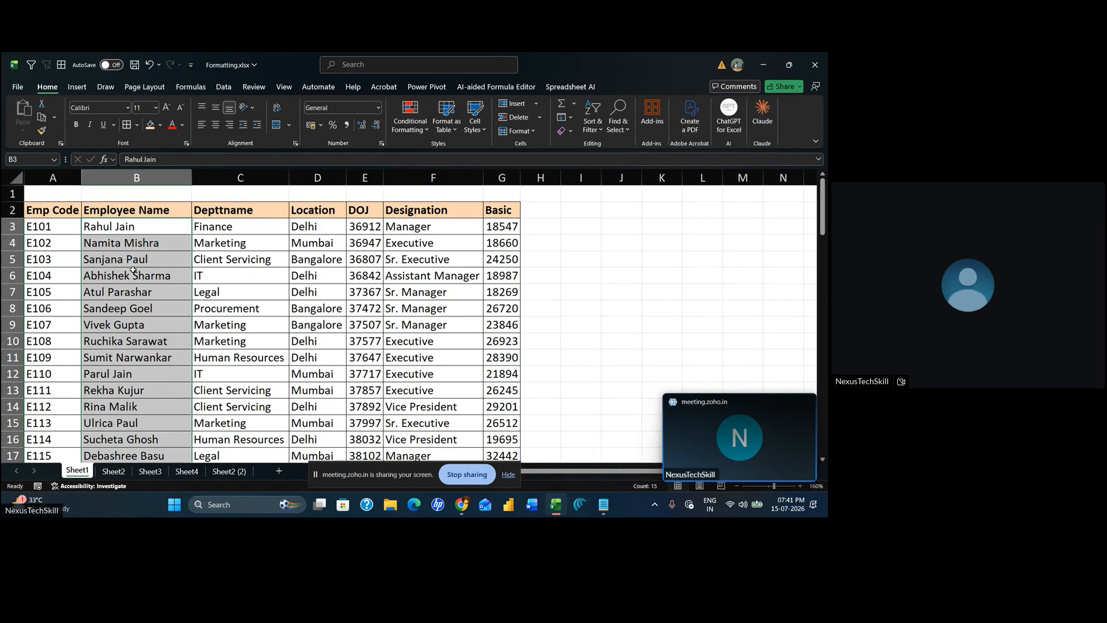
Try a red font colour on cell B6, undo it, and apply strikethrough to the cell instead
drag(130, 271, 128, 273)
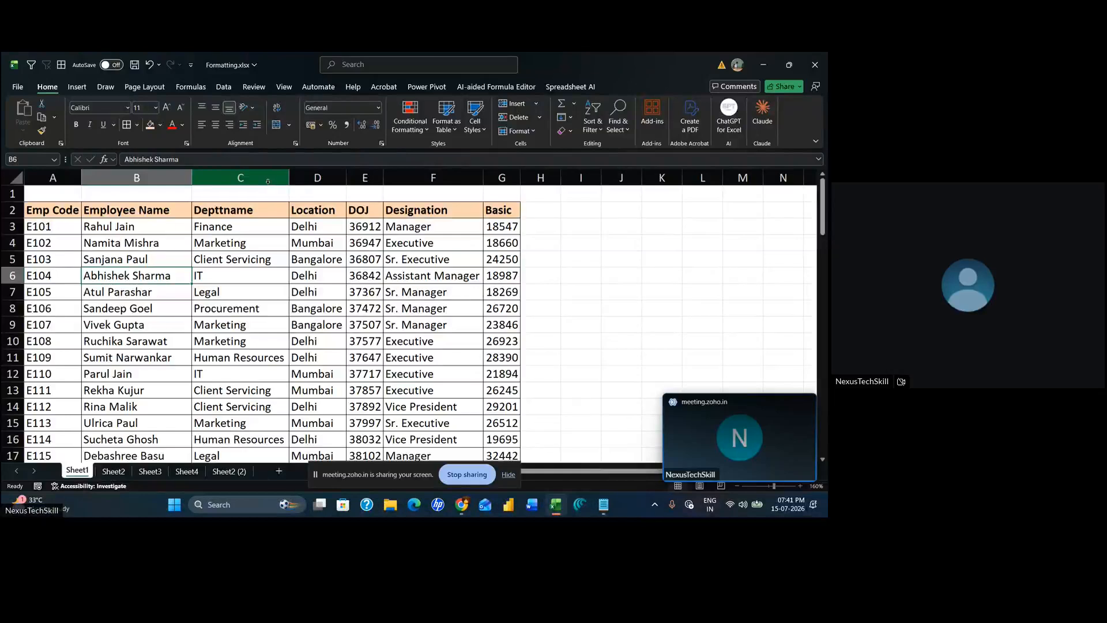
click(172, 125)
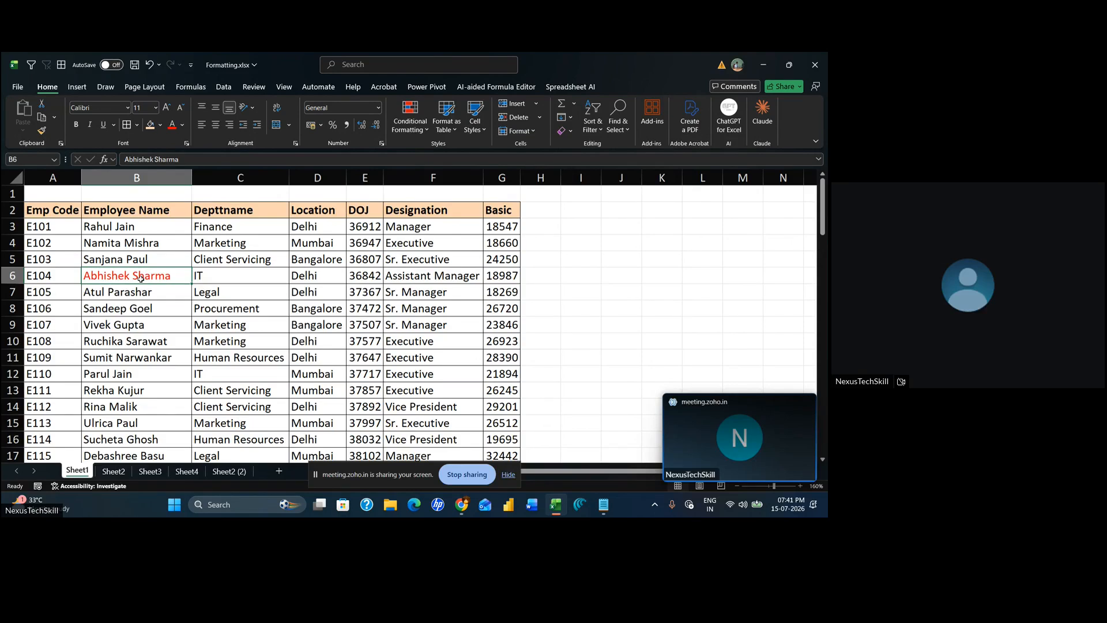
key(ctrl+z)
key(ctrl+5)
click(133, 305)
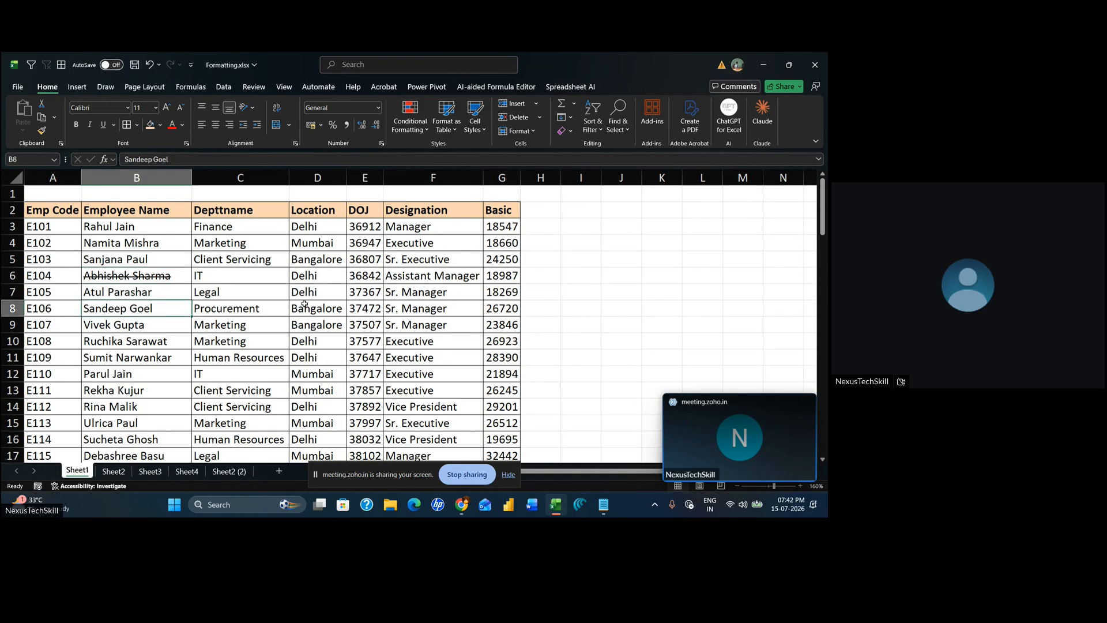
Strike through the E106 record in A8:G8, remove the strikethrough, and return to cell B6
drag(36, 308, 511, 307)
key(ctrl+5)
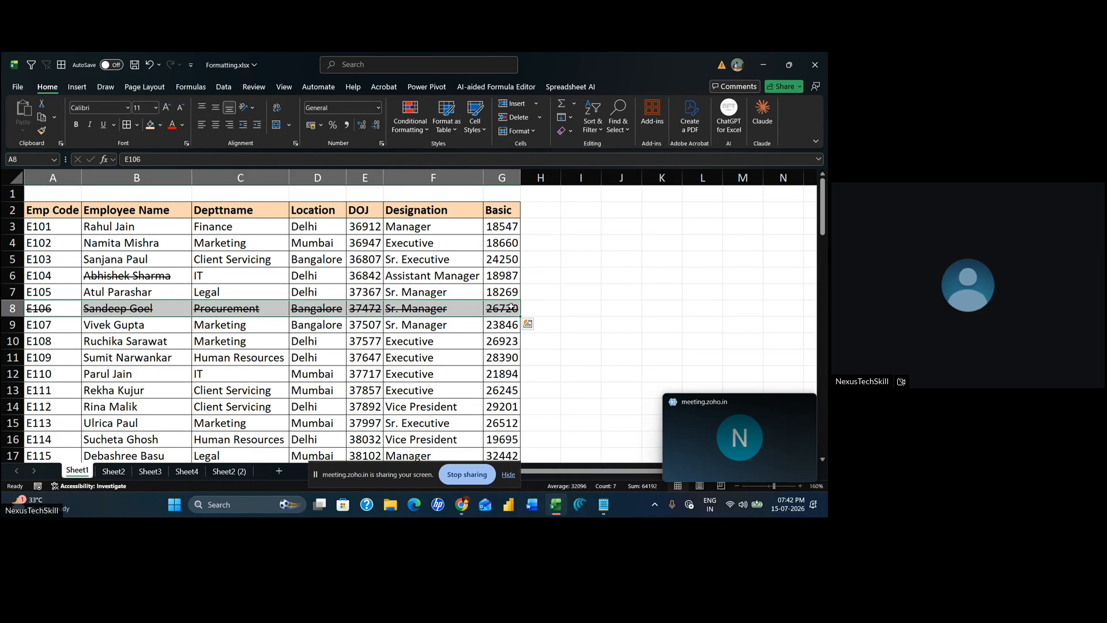
key(ctrl+5)
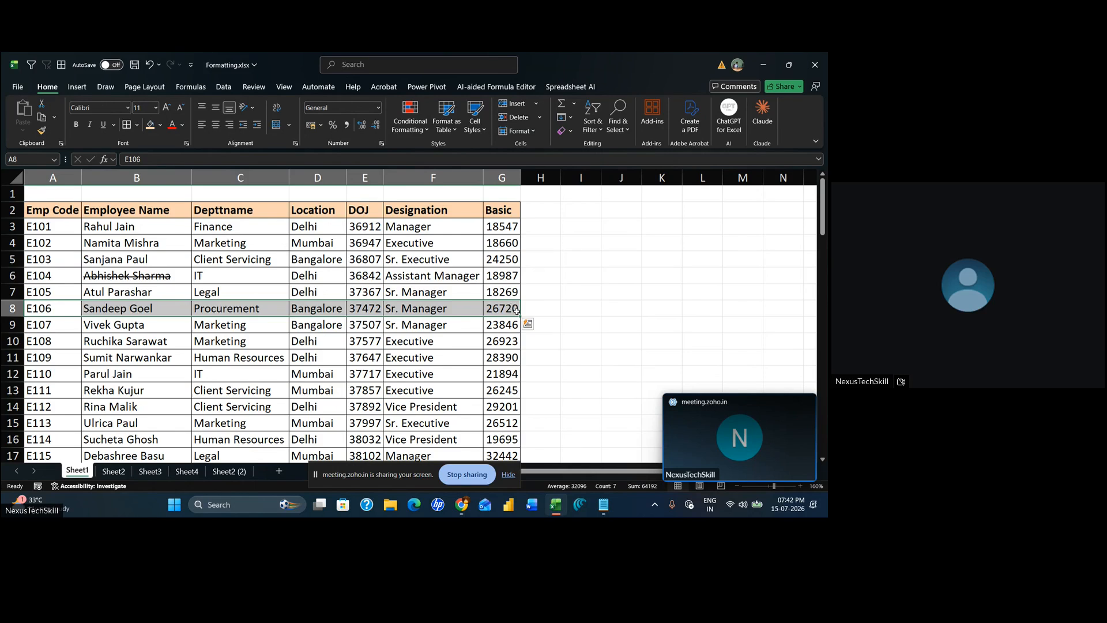
click(179, 281)
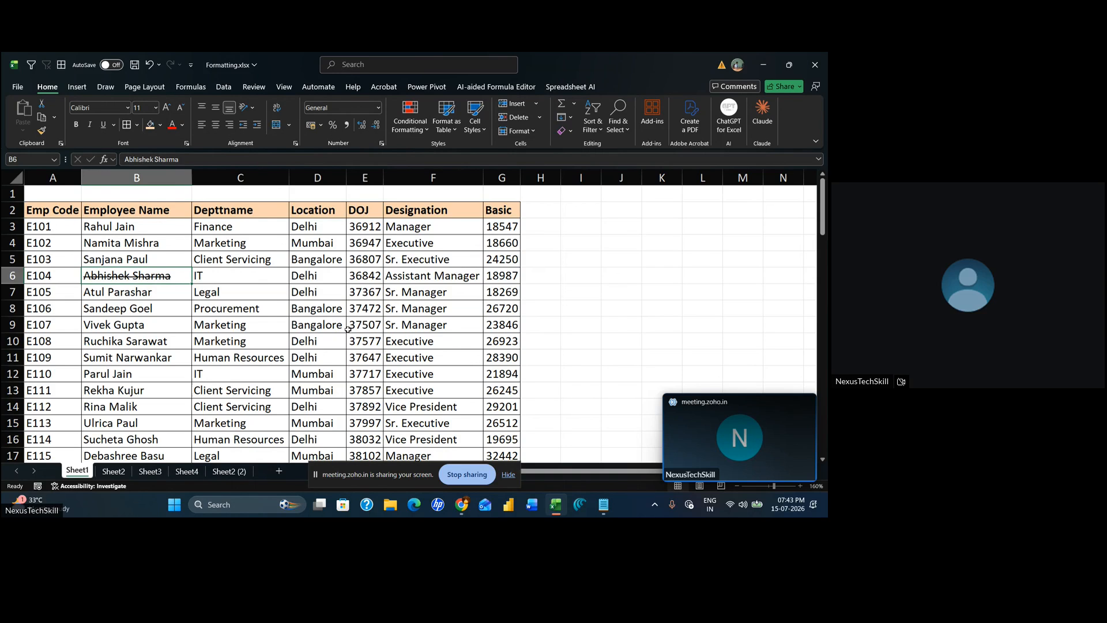
Examine the DOJ column by selecting E3:E8, the DOJ header, and the values in E3:E11
click(368, 229)
drag(368, 229, 369, 308)
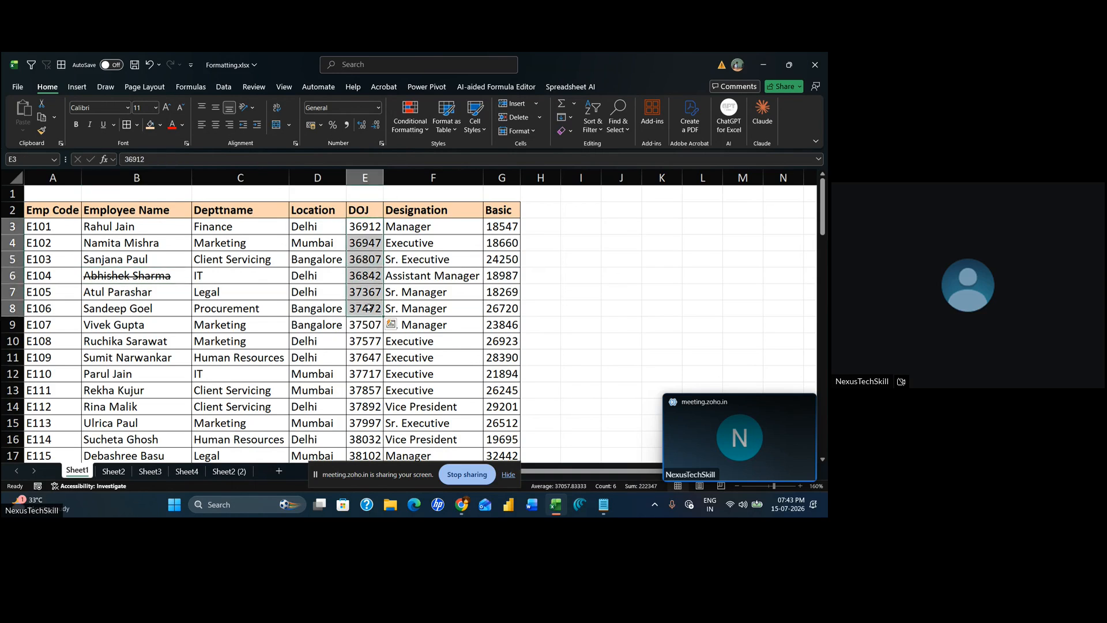
click(369, 212)
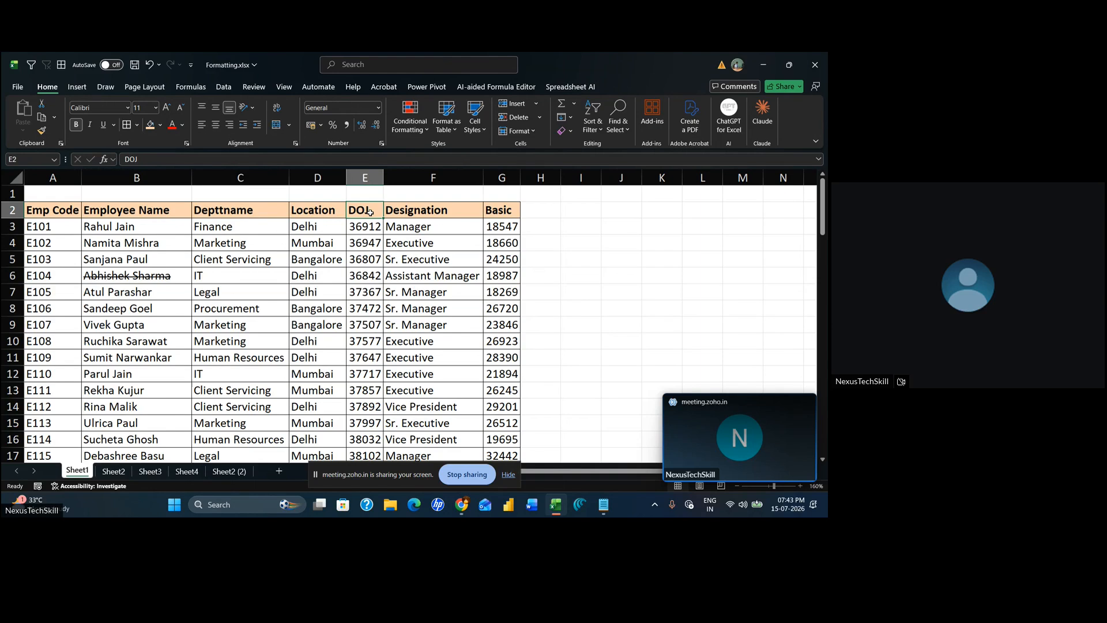
drag(365, 230, 378, 350)
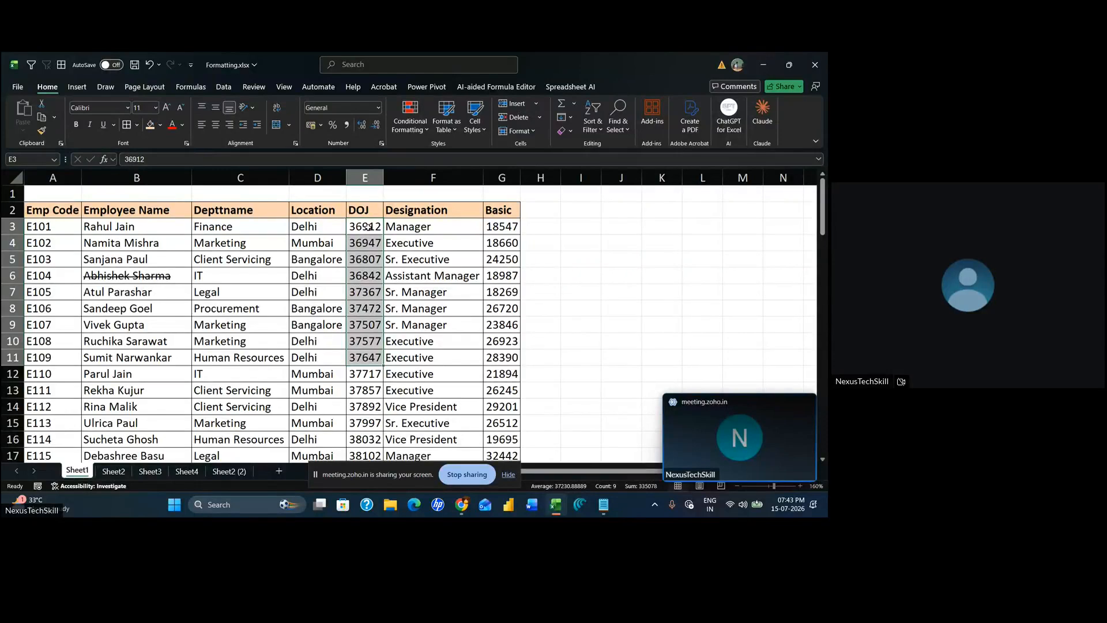
Widen the DOJ column (column E) to roughly twice its width
click(368, 246)
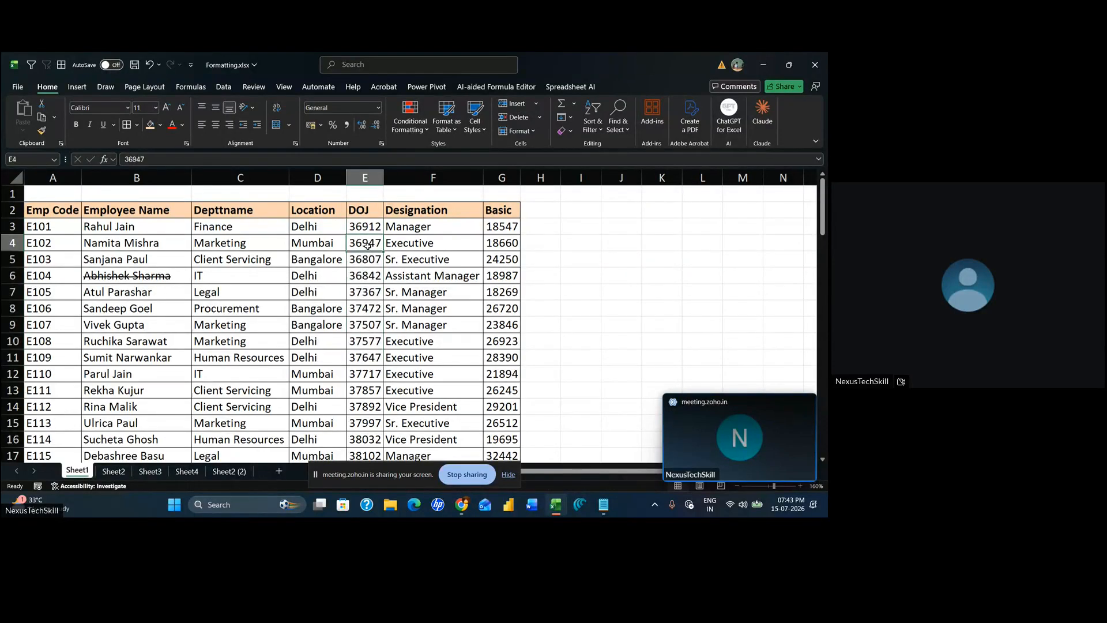
drag(384, 177, 413, 180)
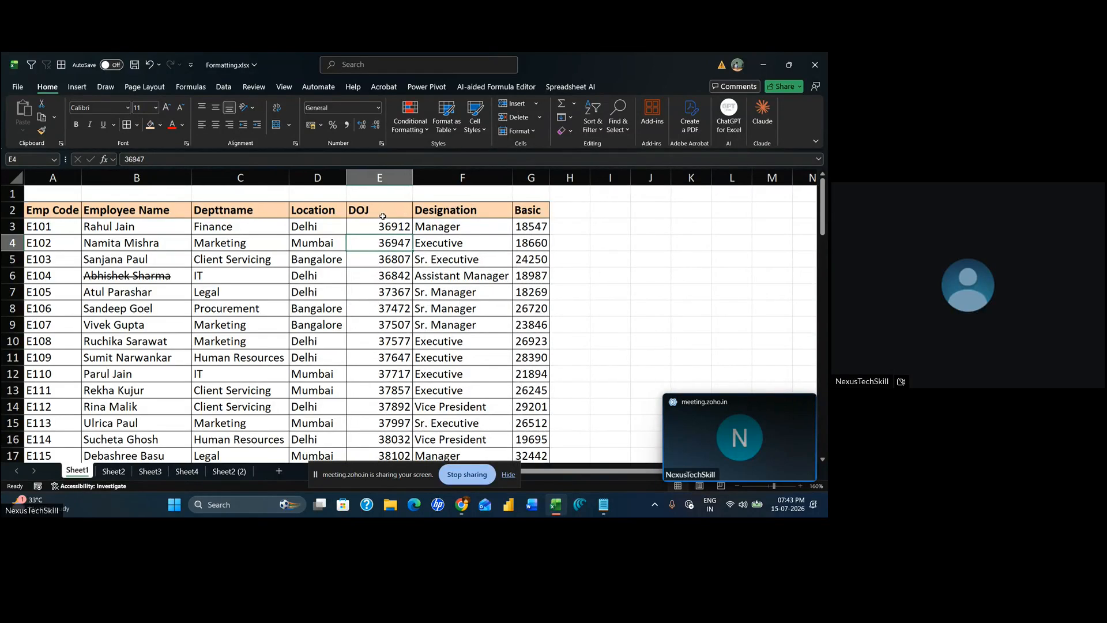
drag(413, 179, 416, 179)
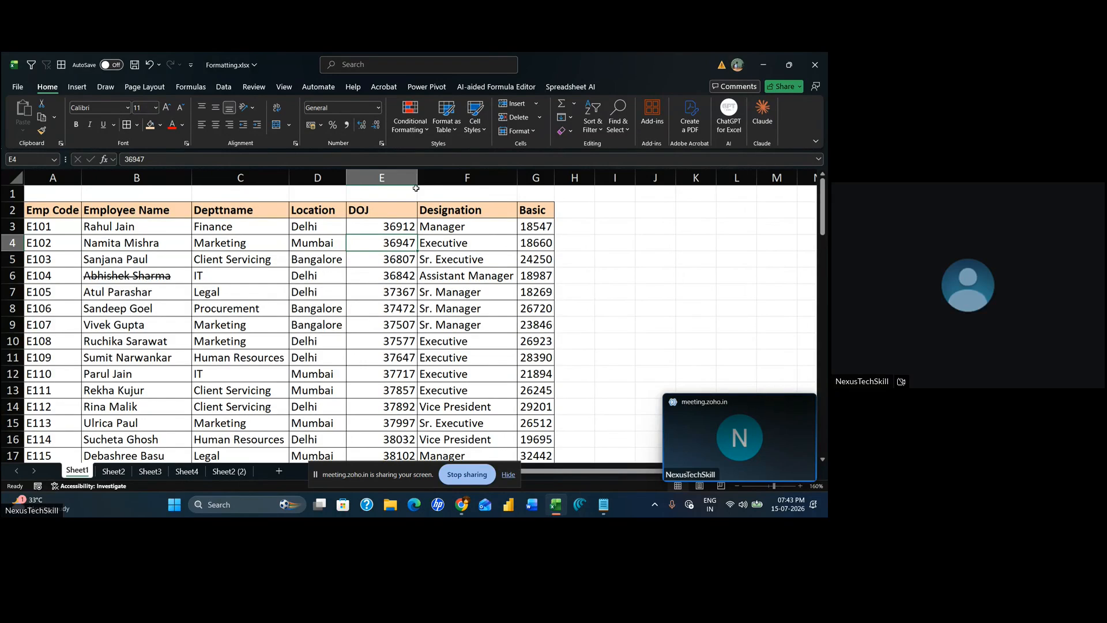
Select the entire DOJ column and examine how far the selection extends below the last employee record
click(369, 178)
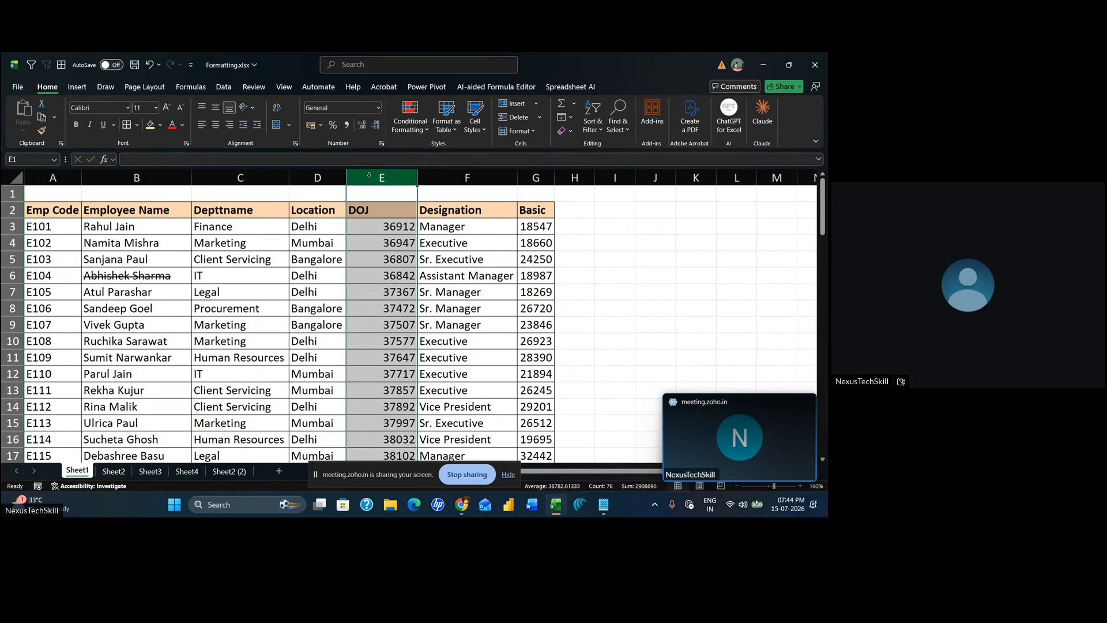
scroll(401, 375, down, 20)
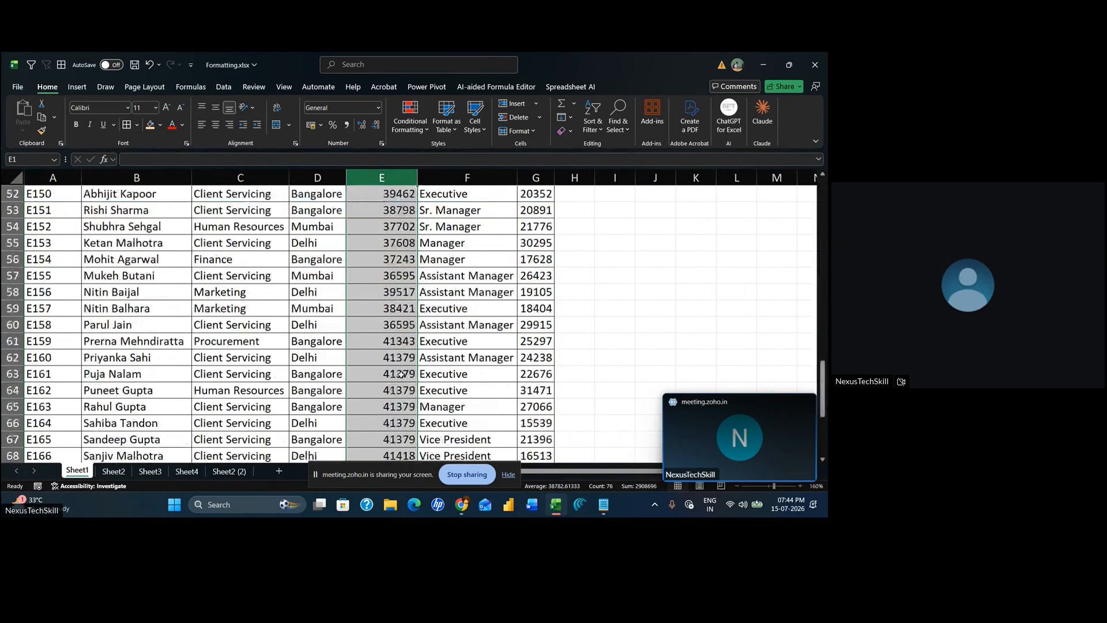
scroll(401, 375, down, 13)
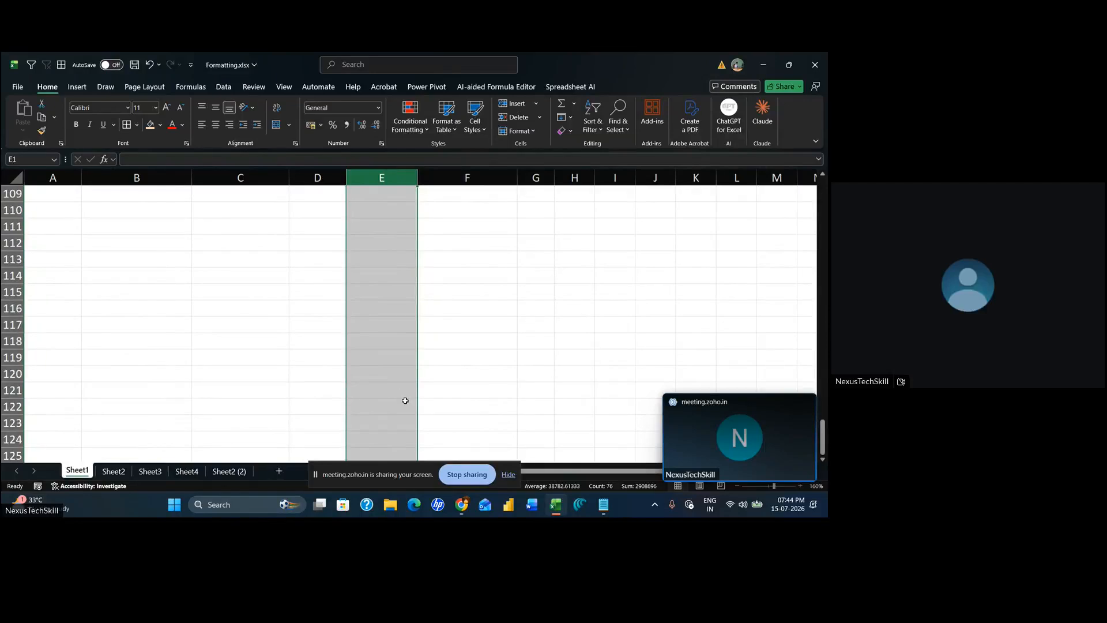
scroll(424, 325, up, 5)
scroll(424, 325, up, 8)
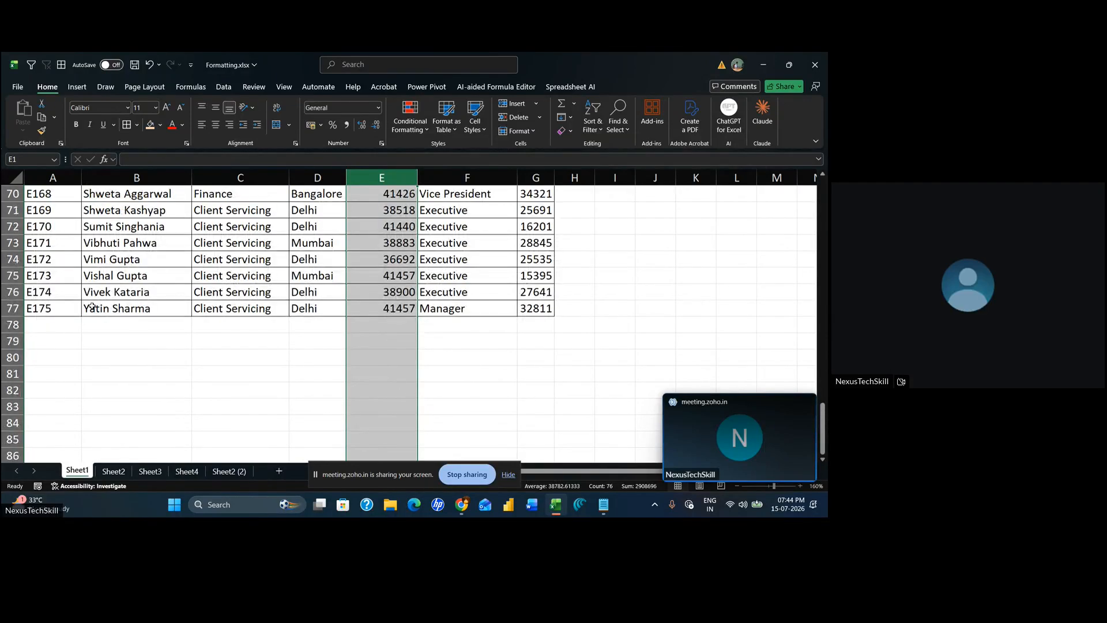
scroll(398, 288, up, 20)
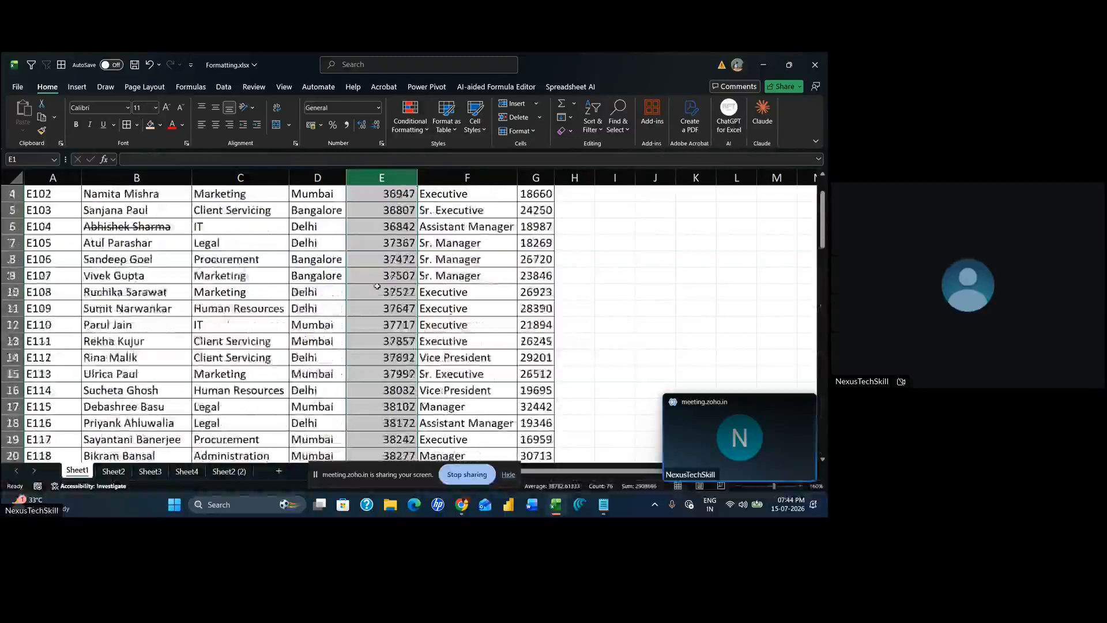
Format the DOJ values in E3:E77 as Short Date
click(398, 227)
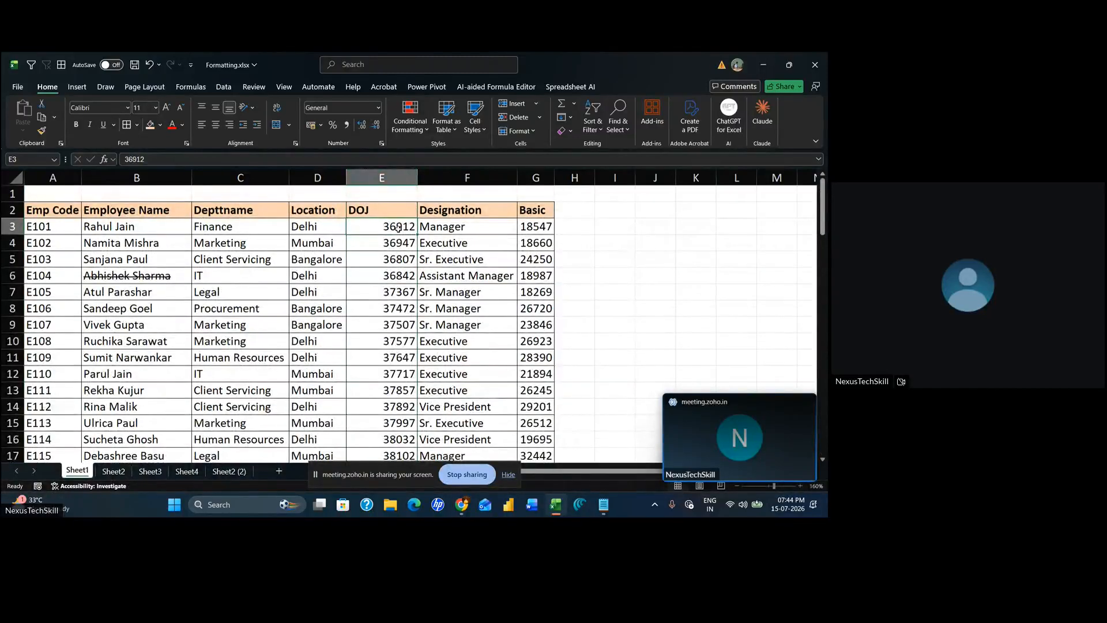
key(ctrl+shift+Down)
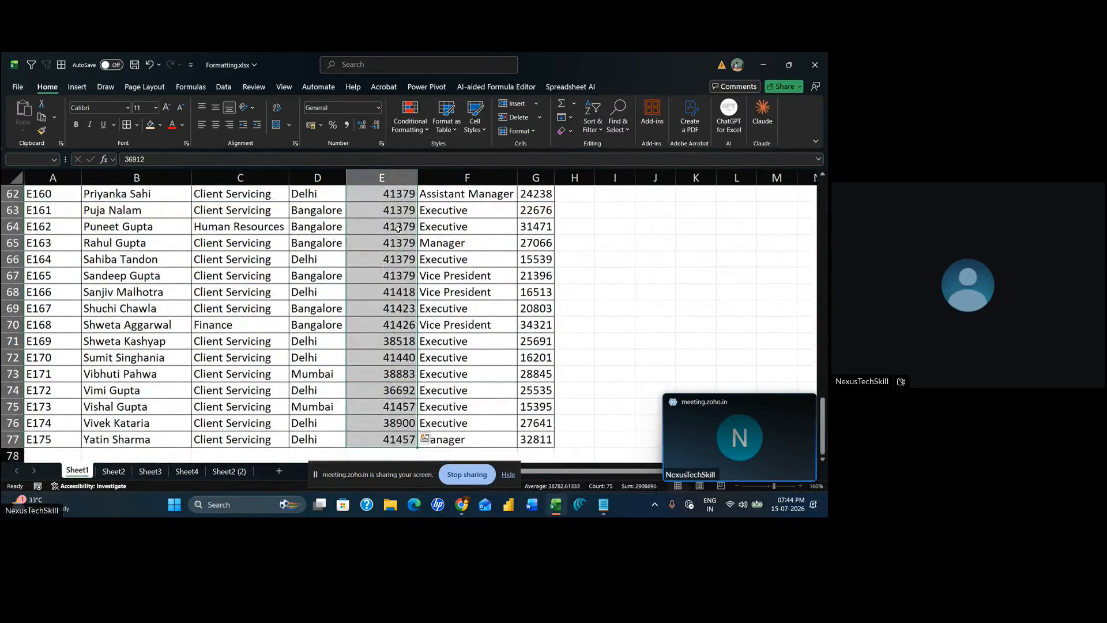
scroll(381, 410, down, 1)
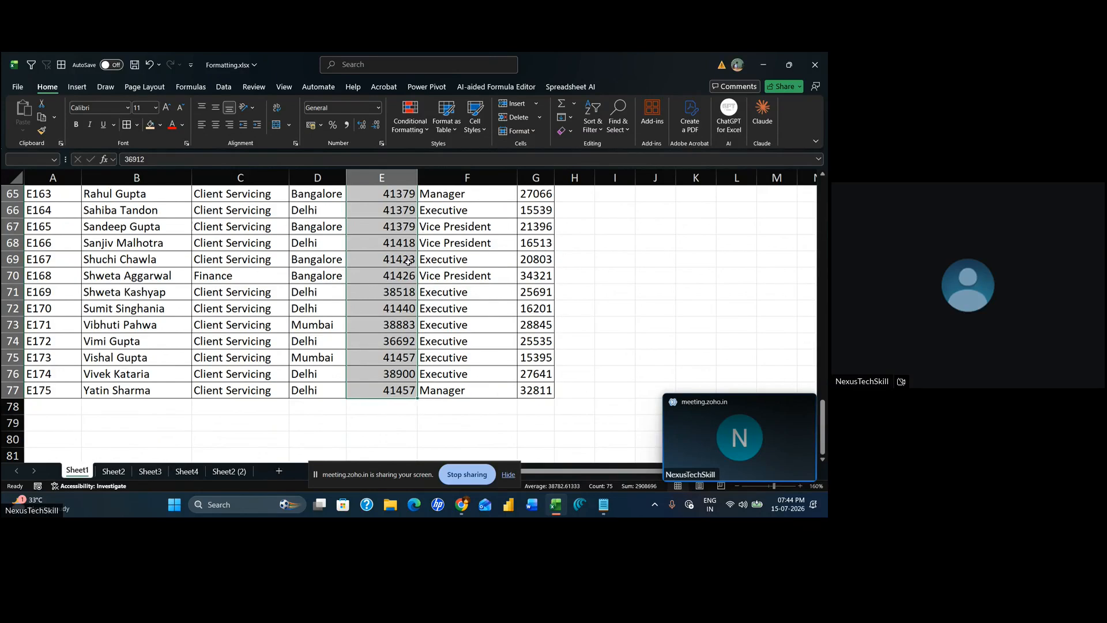
key(ctrl+q)
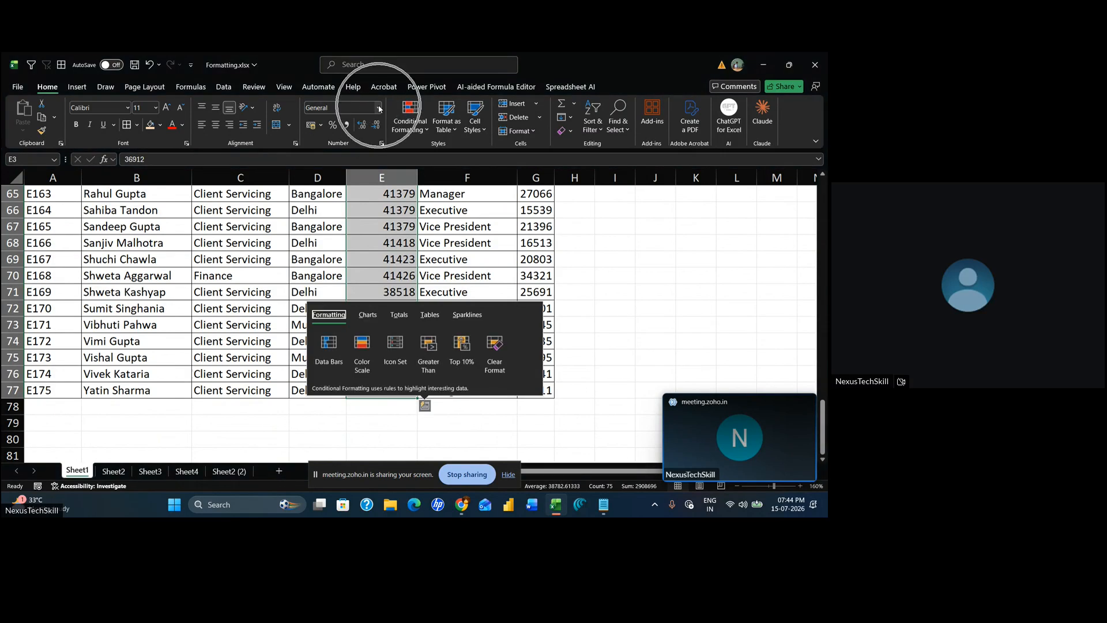
click(379, 108)
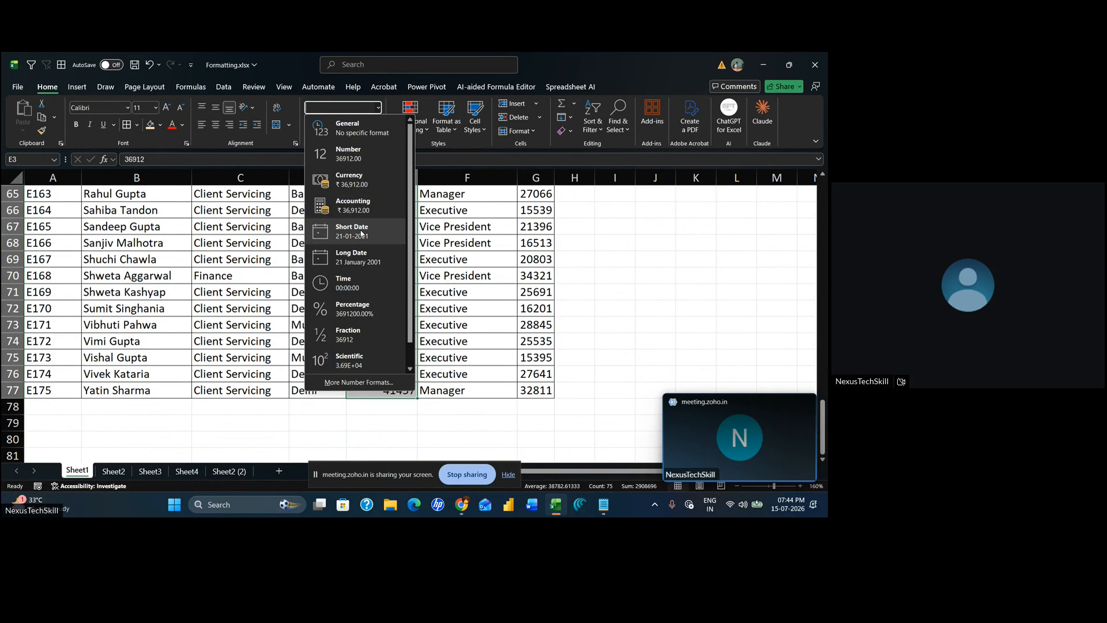
click(362, 233)
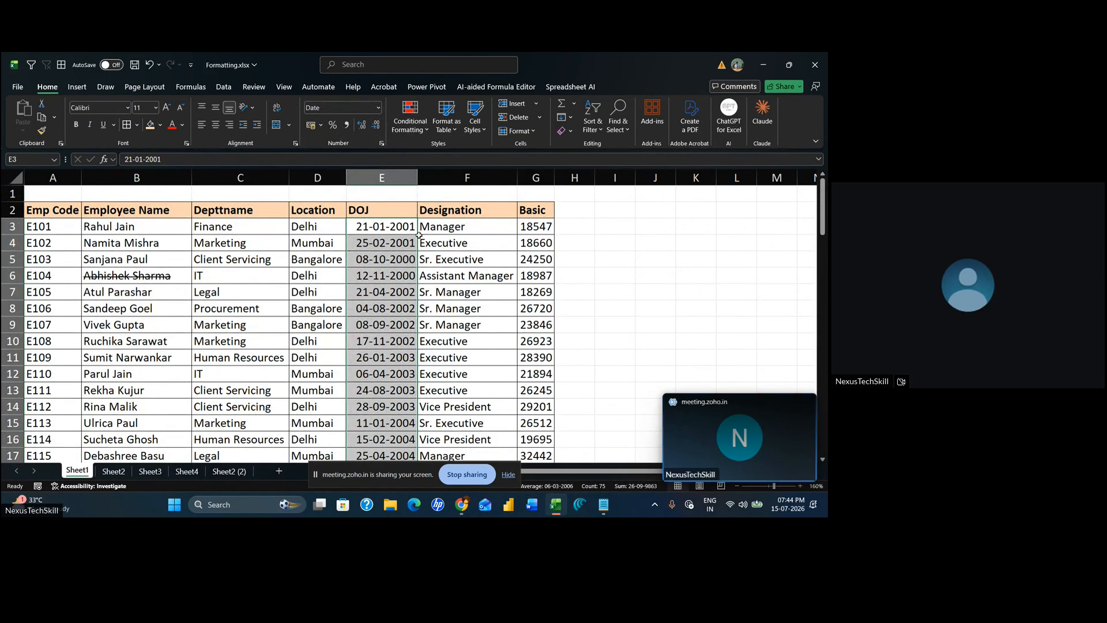
click(455, 240)
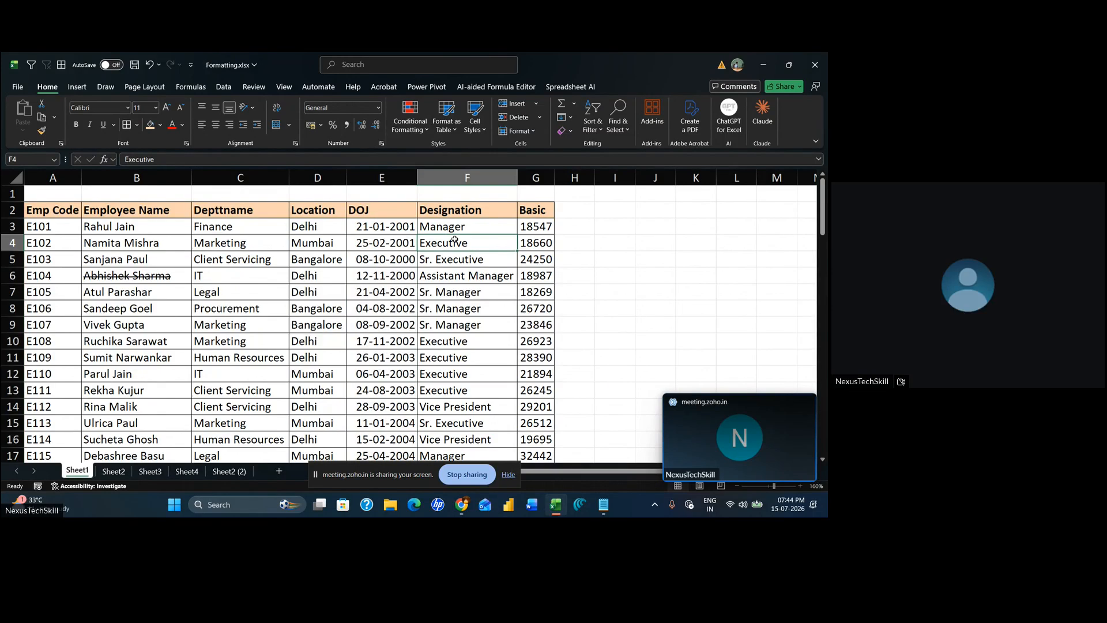
Widen the Basic column (column G) to nearly twice its width and select its values in G3:G77
click(541, 227)
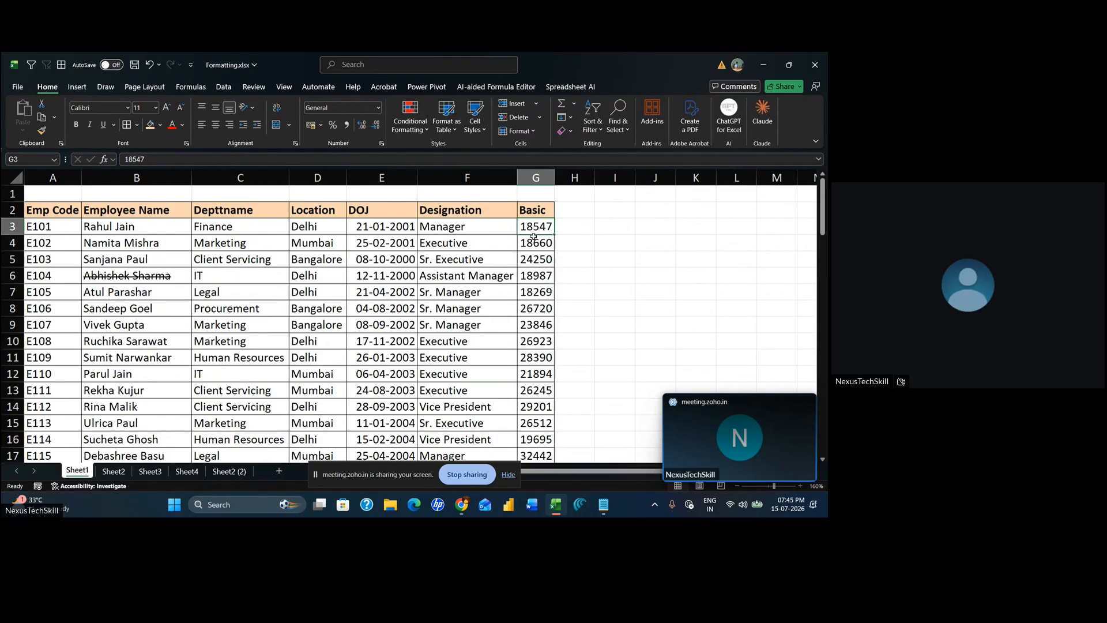
drag(554, 178, 586, 178)
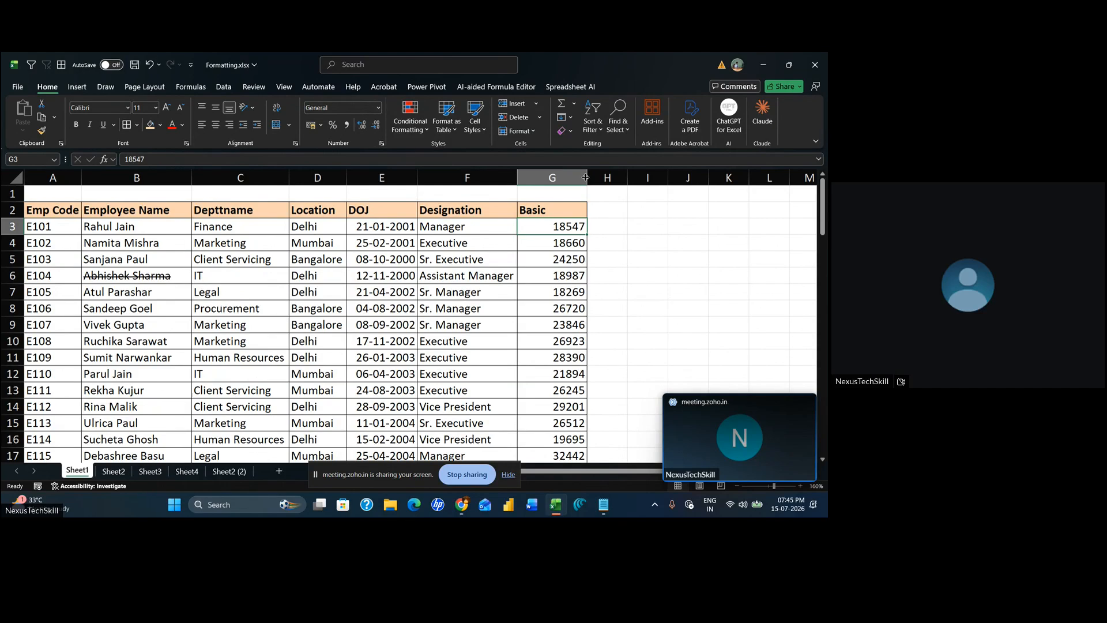
key(ctrl+shift+Down)
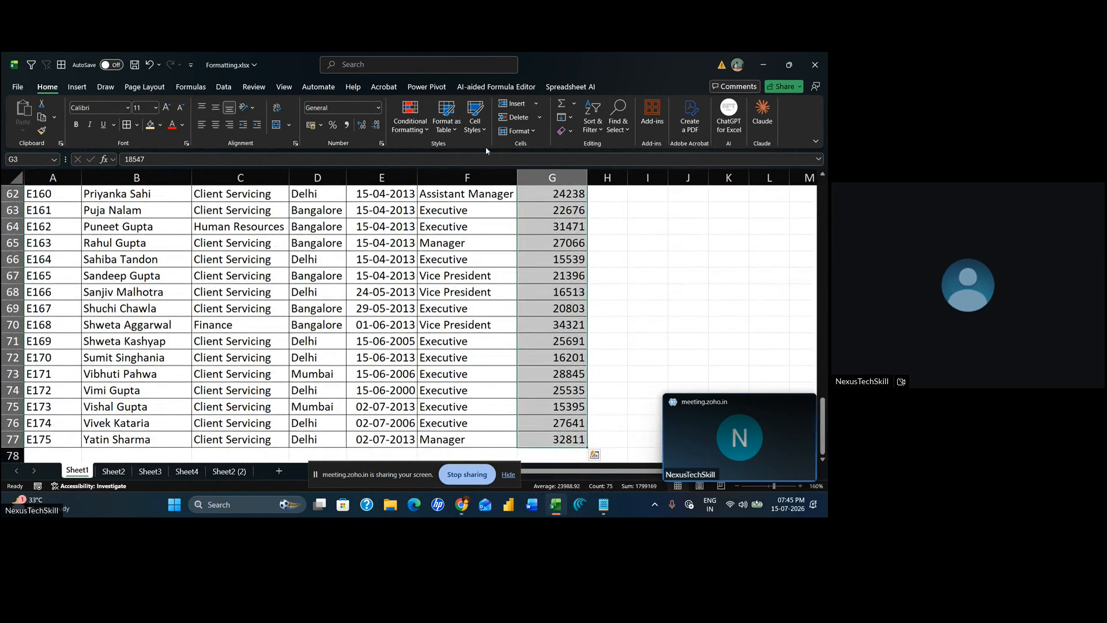
Try the Comma Style on the Basic values in G3:G77 and undo it
key(ctrl+q)
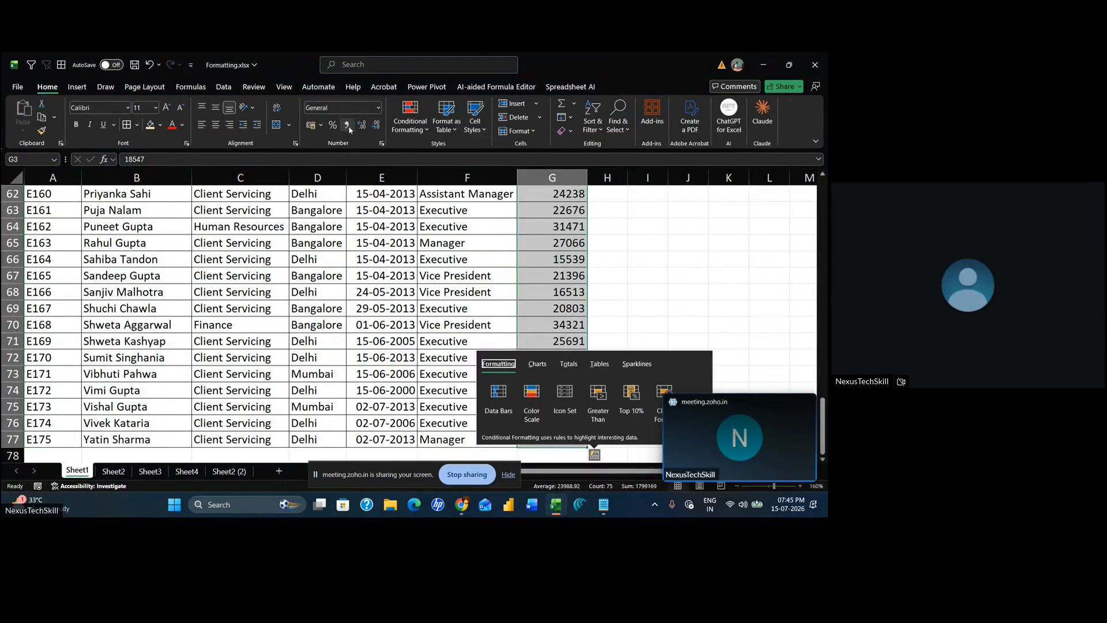
key(Escape)
click(348, 126)
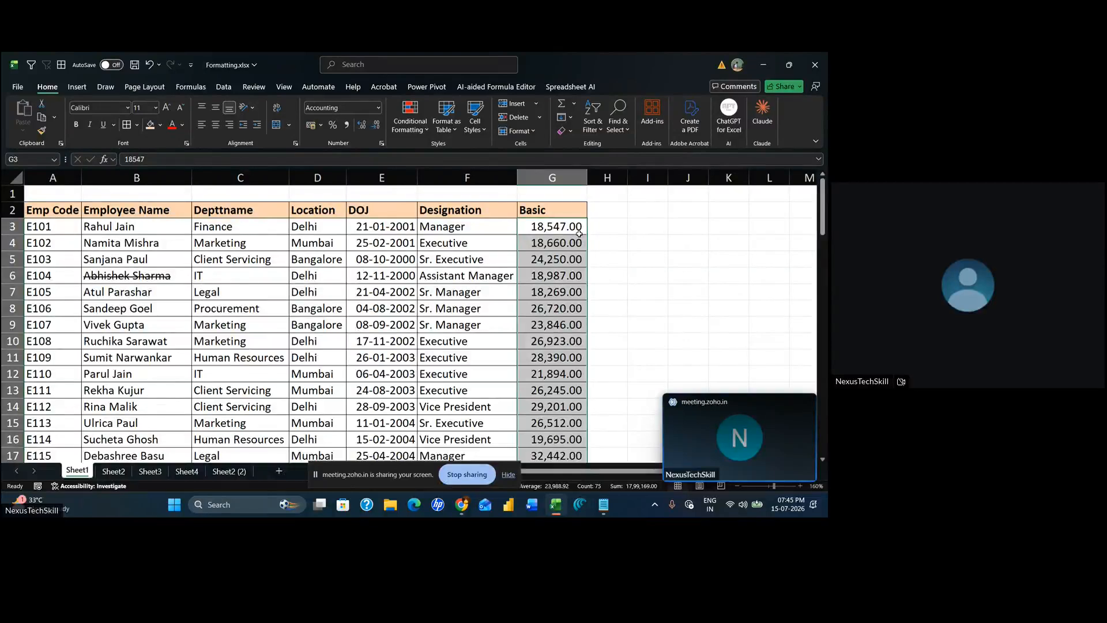
key(ctrl+z)
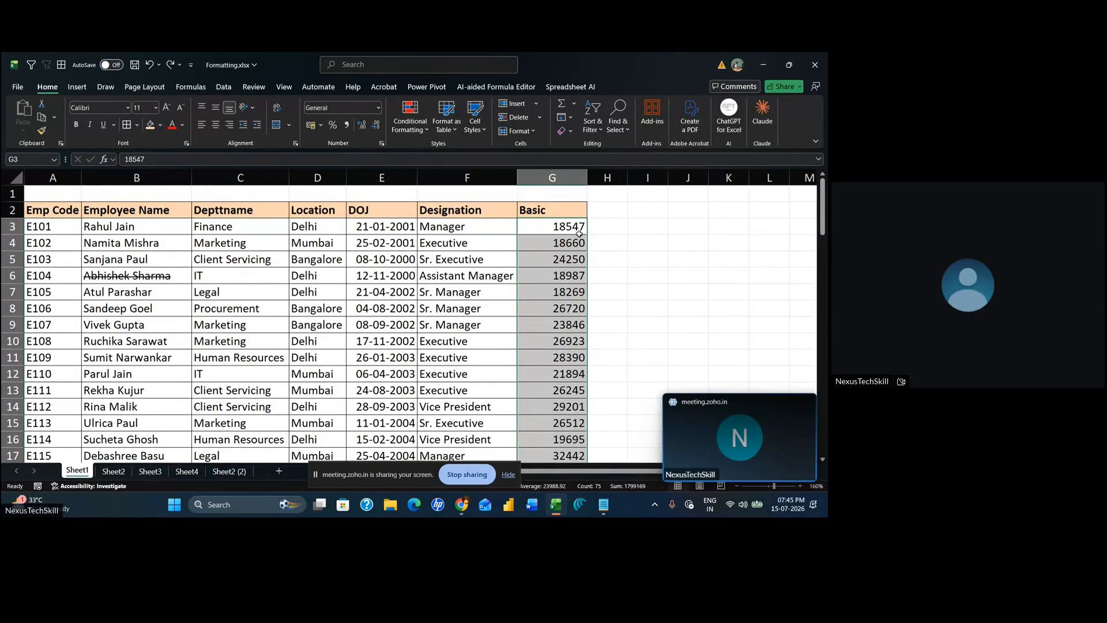
Apply the Number format with thousands separators and two decimals to the Basic values in G3:G77
key(ctrl+shift+1)
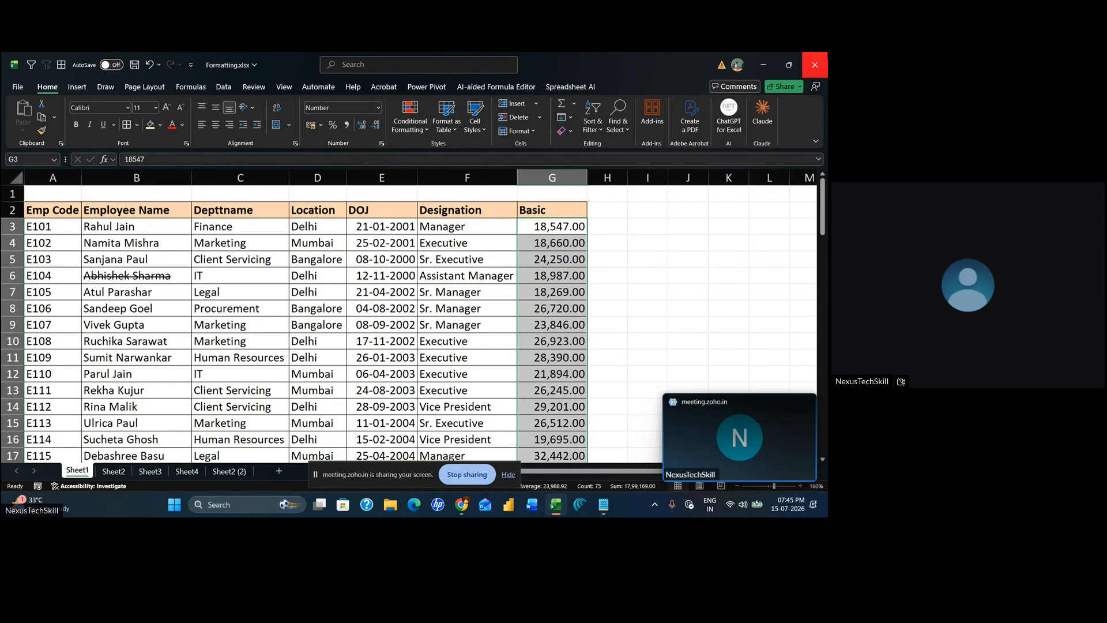
click(332, 294)
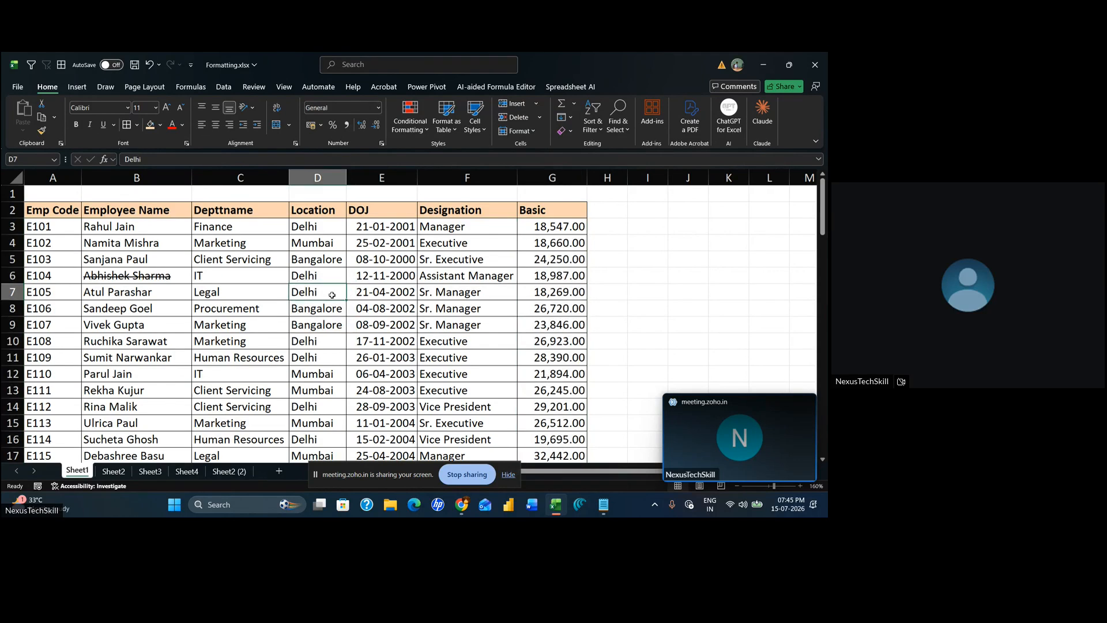
click(462, 289)
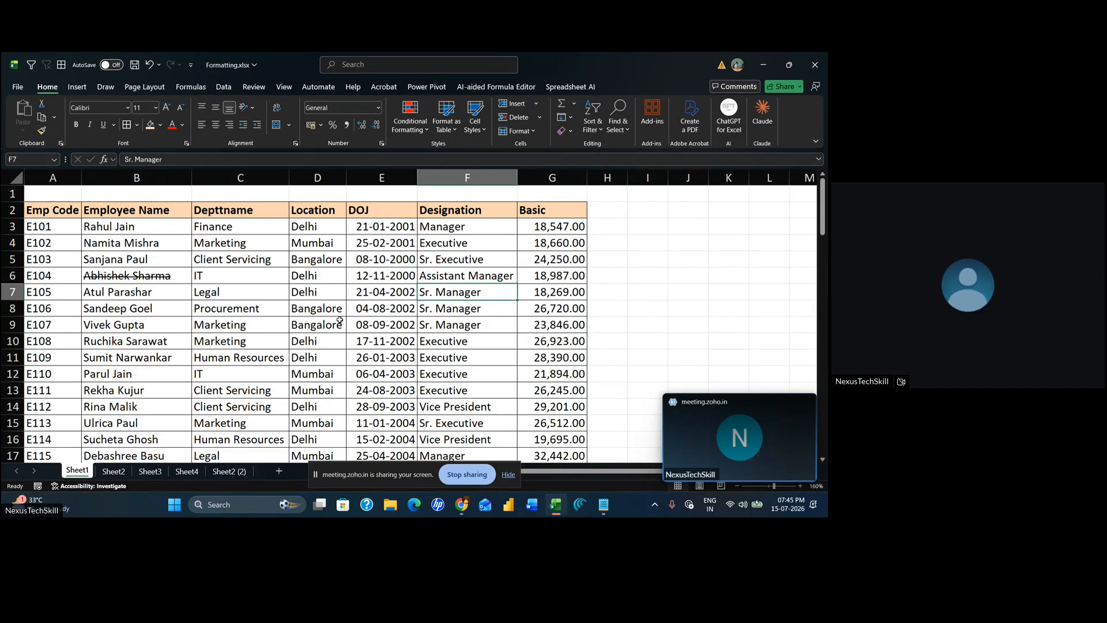
scroll(341, 319, down, 6)
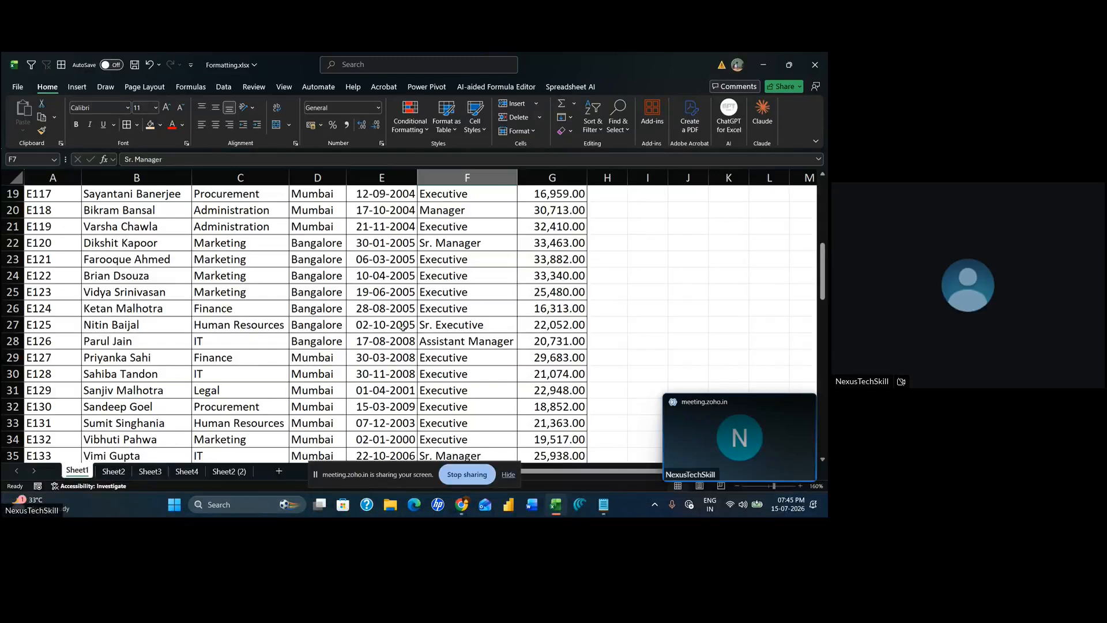
scroll(387, 329, up, 6)
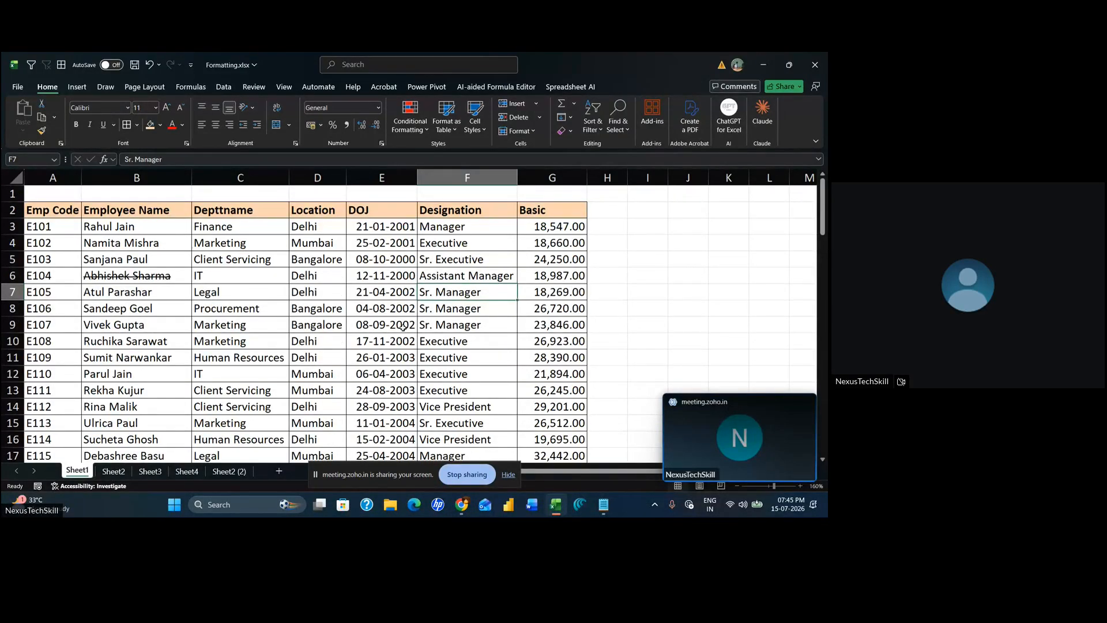
Turn on filtering for the header row A2:G2 of the employee table
drag(60, 211, 552, 211)
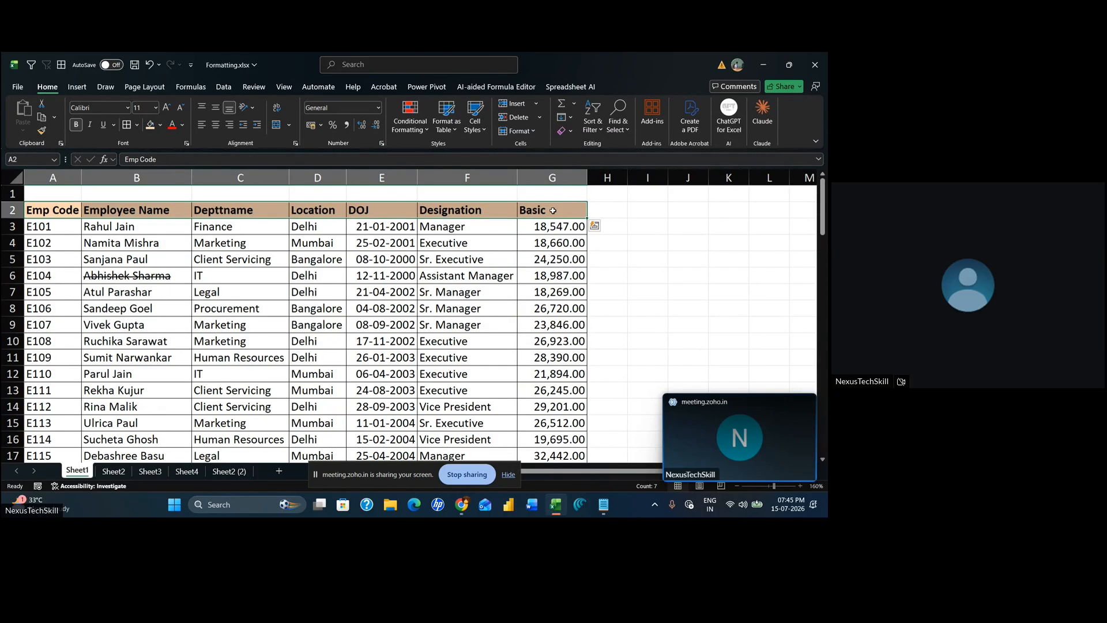
key(ctrl+shift+l)
click(249, 231)
Filter the Depttname column to Marketing only and look through the matching records
click(284, 213)
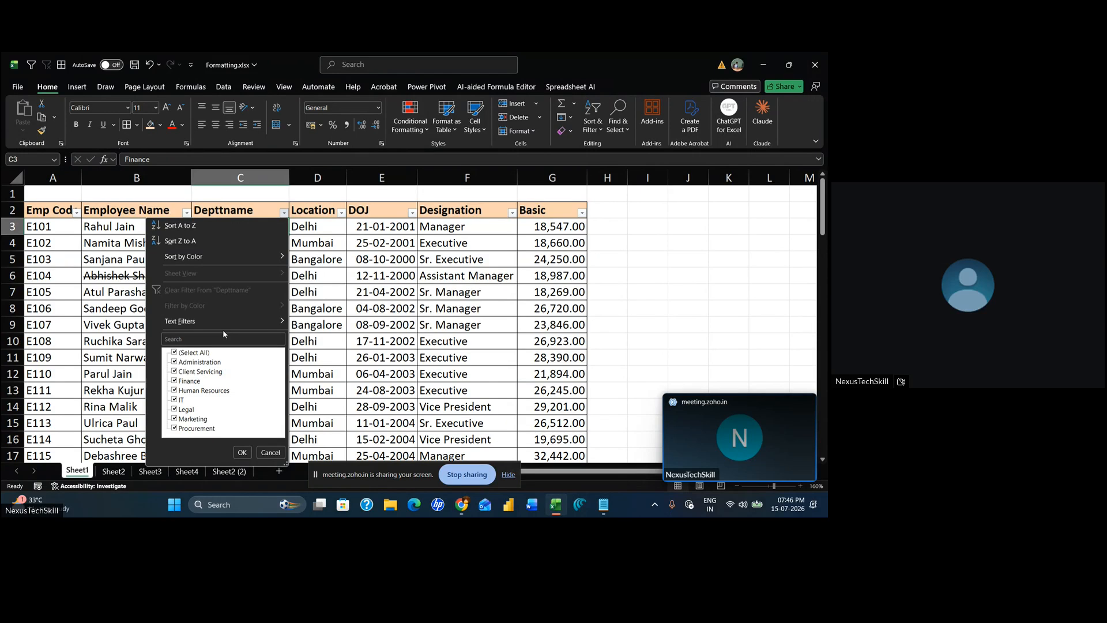
click(175, 352)
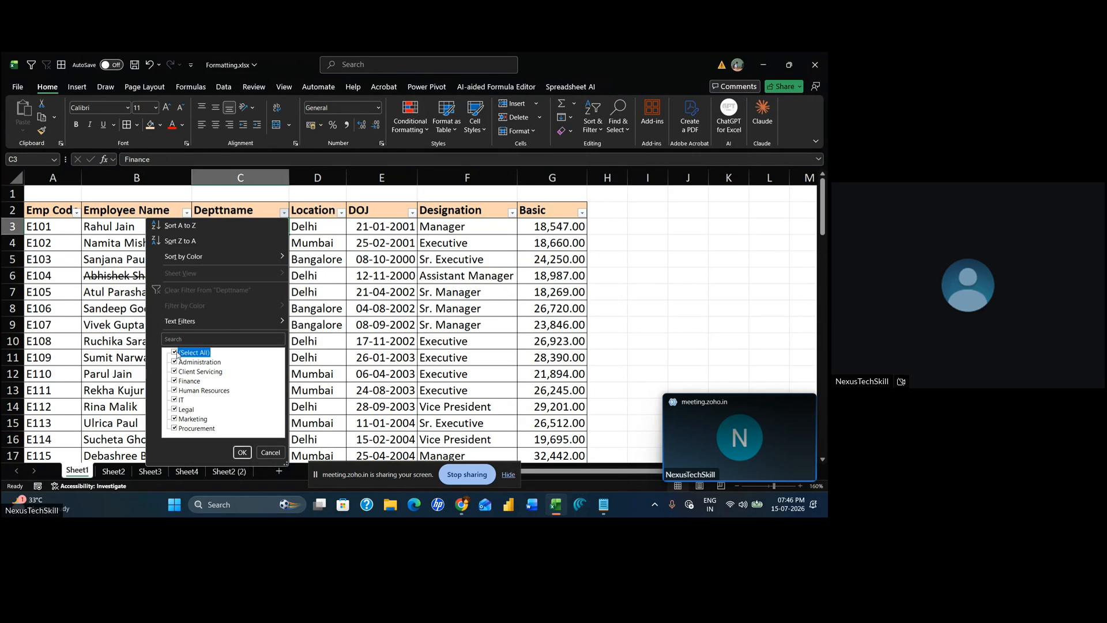
click(175, 420)
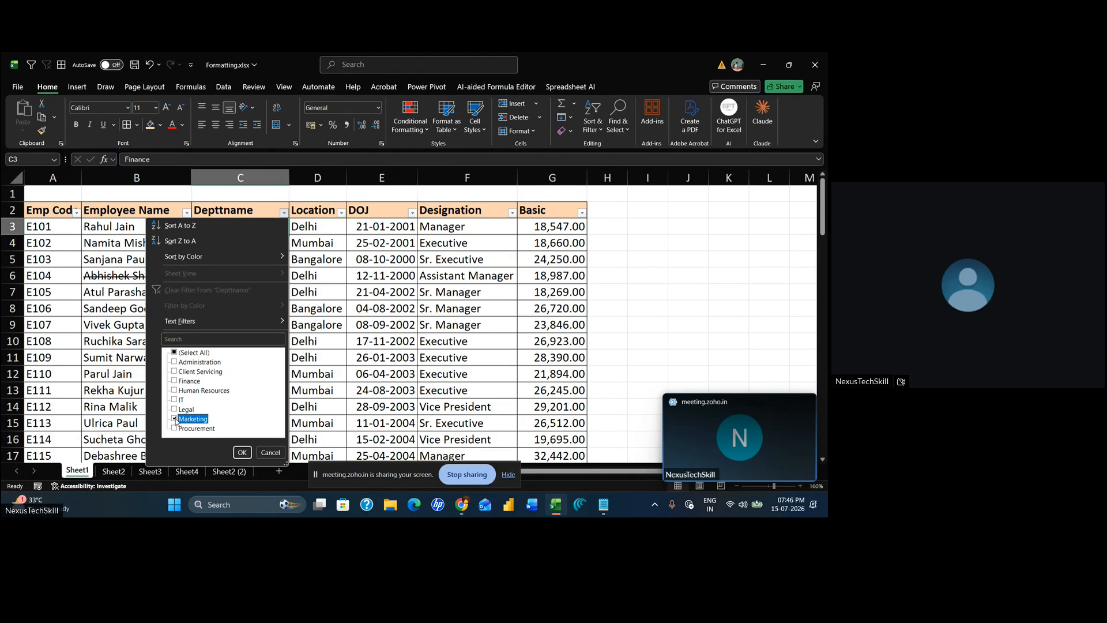
click(242, 452)
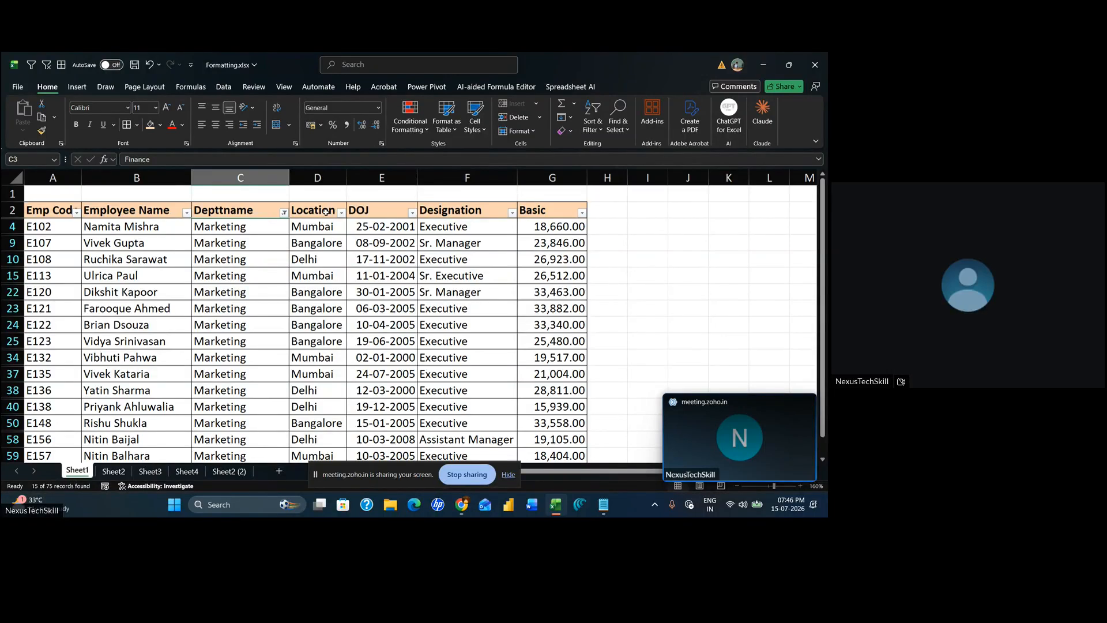
scroll(325, 386, down, 4)
scroll(324, 383, up, 4)
scroll(326, 384, down, 1)
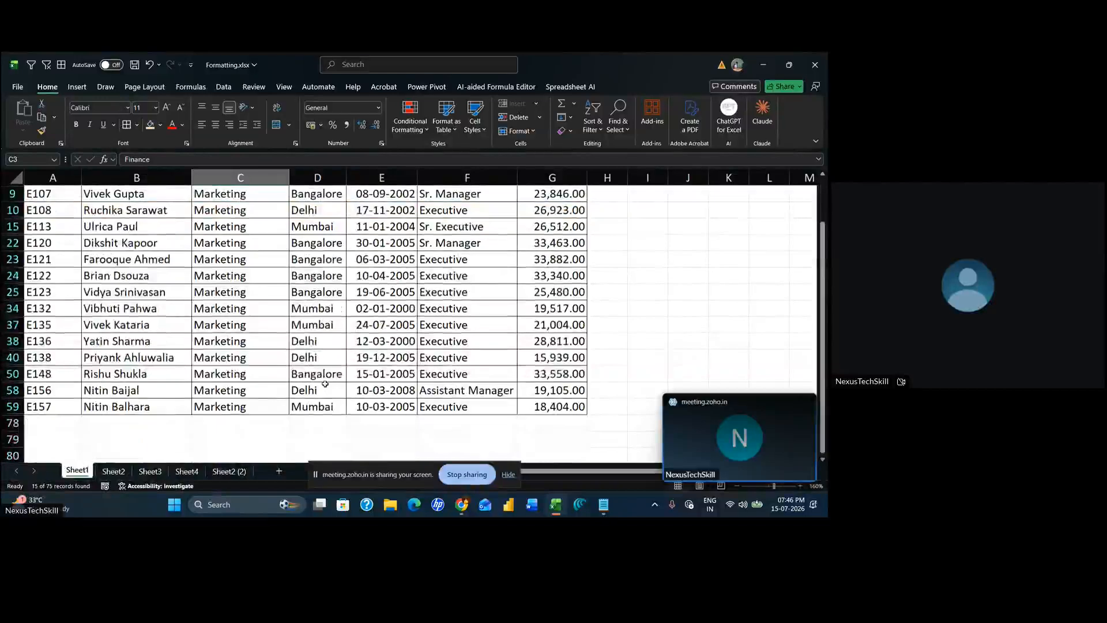
scroll(321, 387, up, 1)
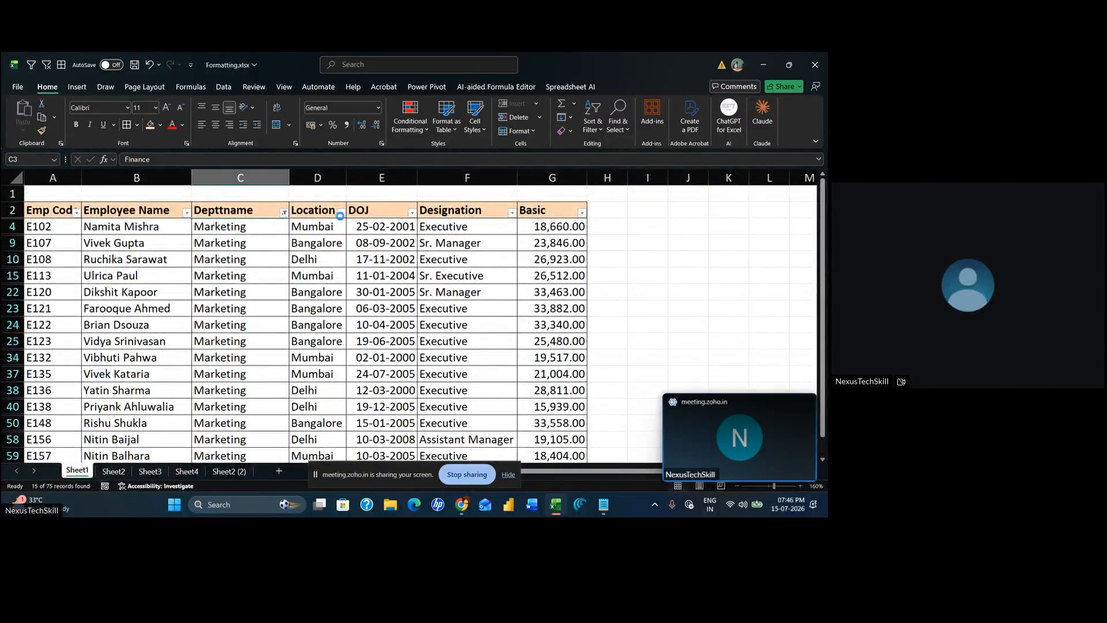
Filter the Location column to Bangalore only
click(342, 212)
click(248, 352)
click(249, 361)
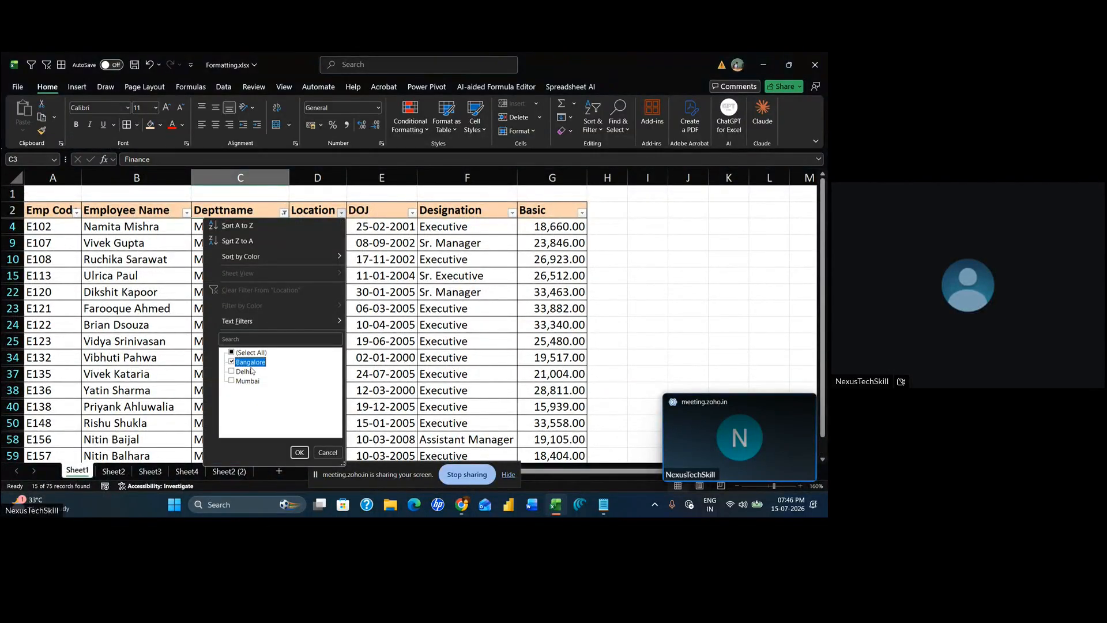
click(300, 452)
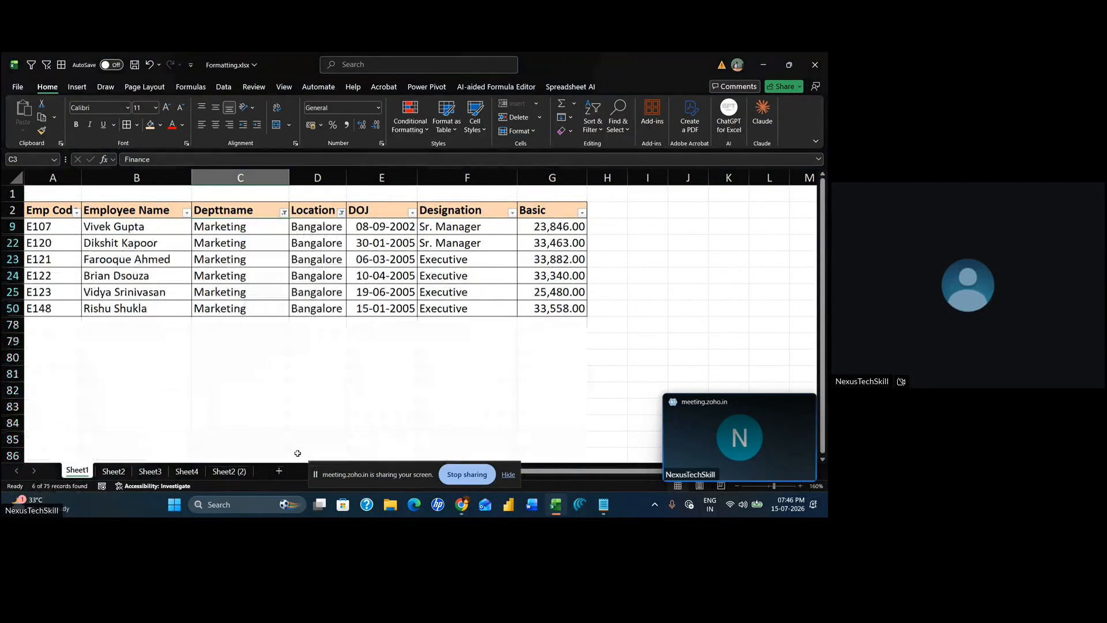
Filter the Designation column to Executive only, and clear all filters from the table
click(464, 276)
click(512, 212)
click(421, 352)
click(420, 361)
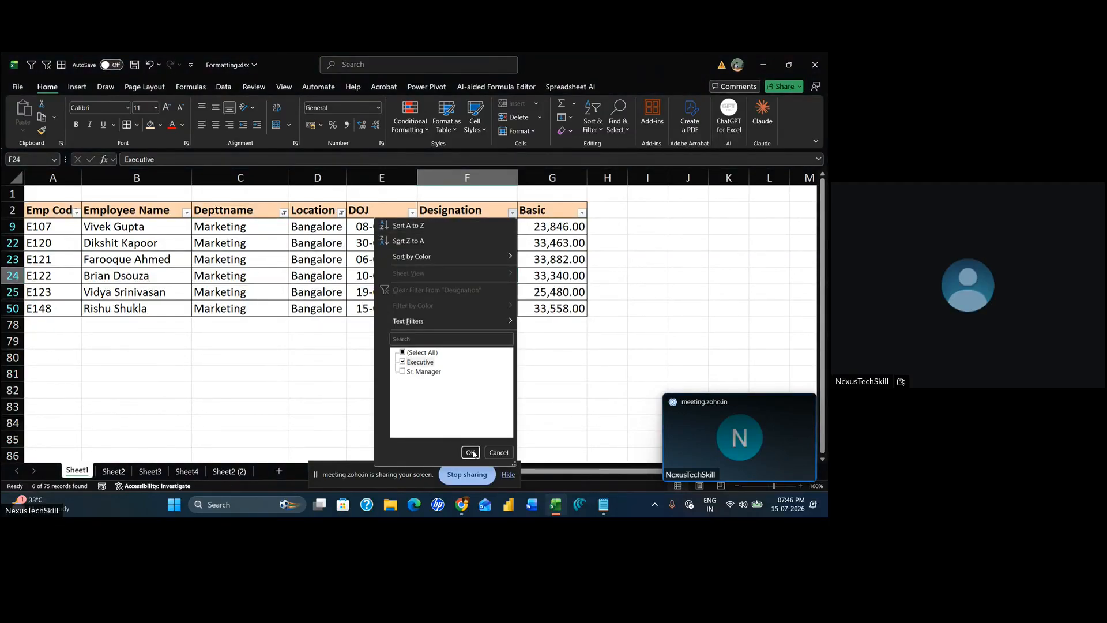
click(469, 453)
click(544, 254)
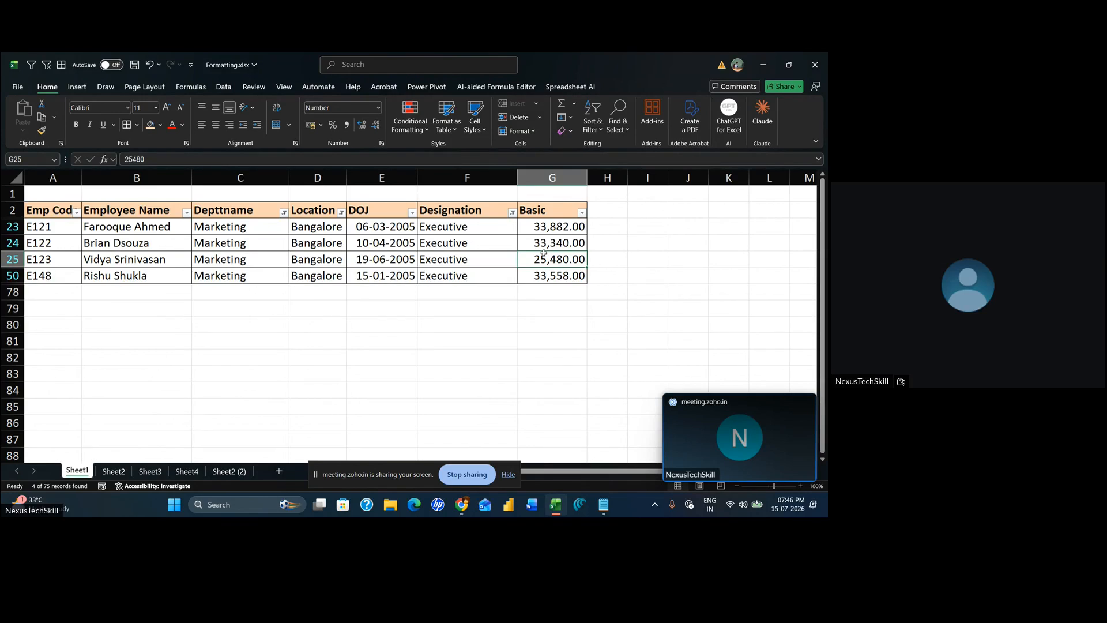
key(alt+2)
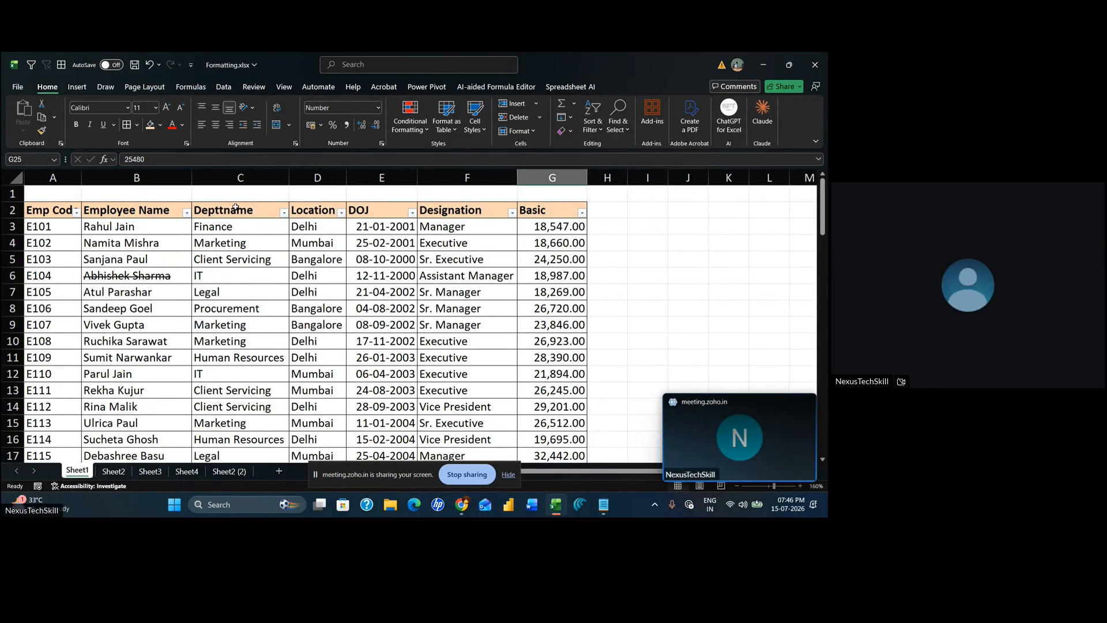
Filter the Depttname column to Client Servicing and the Location column to Delhi, using the matching cell values
click(246, 392)
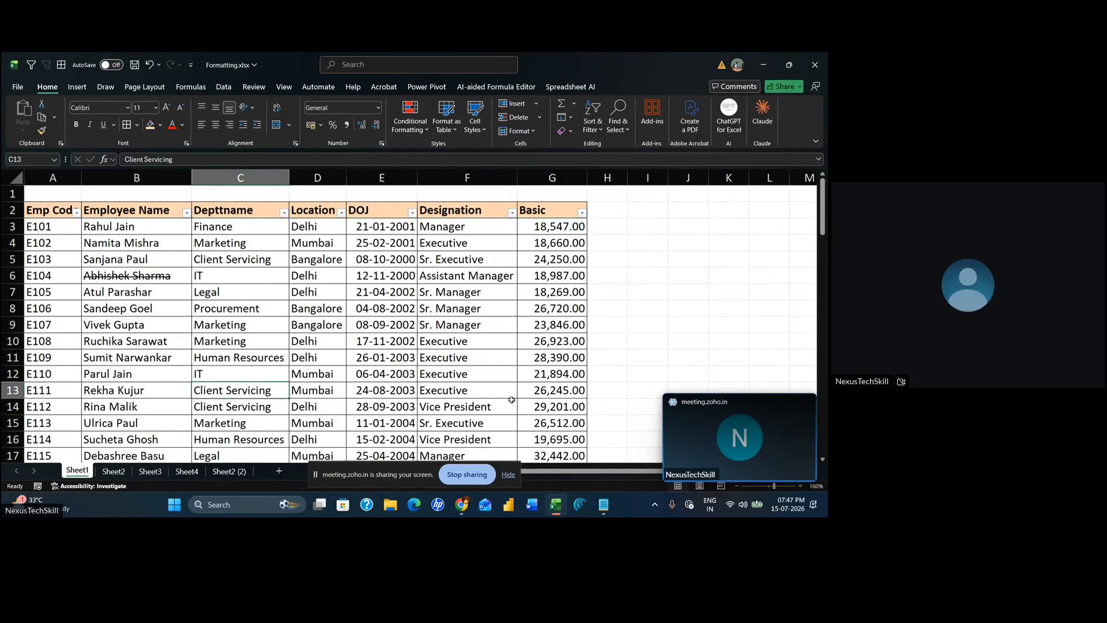
key(alt+1)
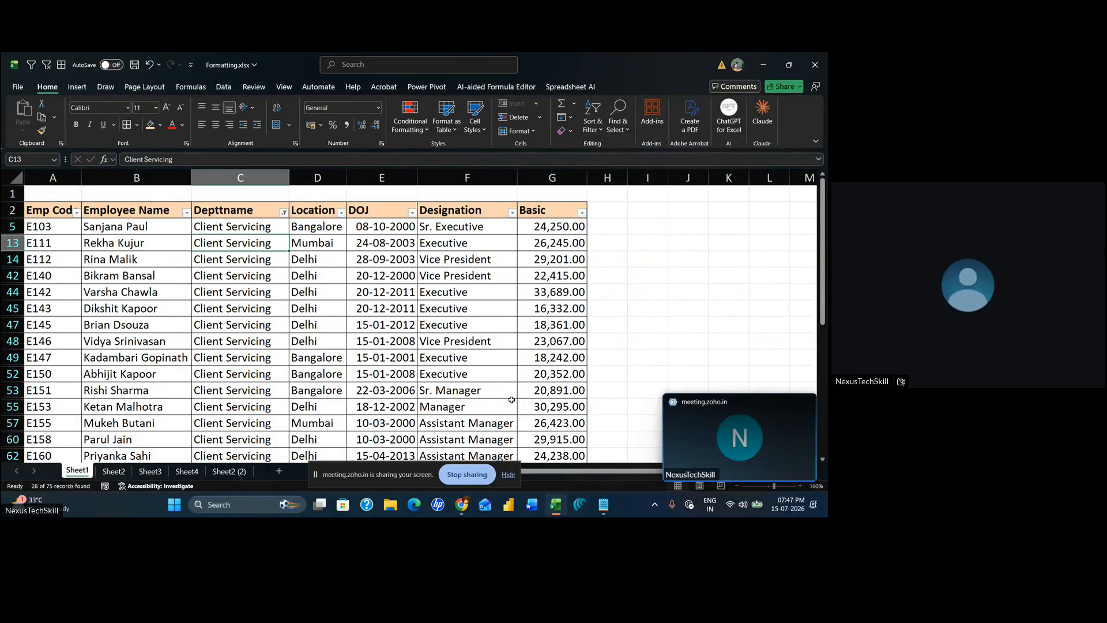
click(325, 309)
key(alt+1)
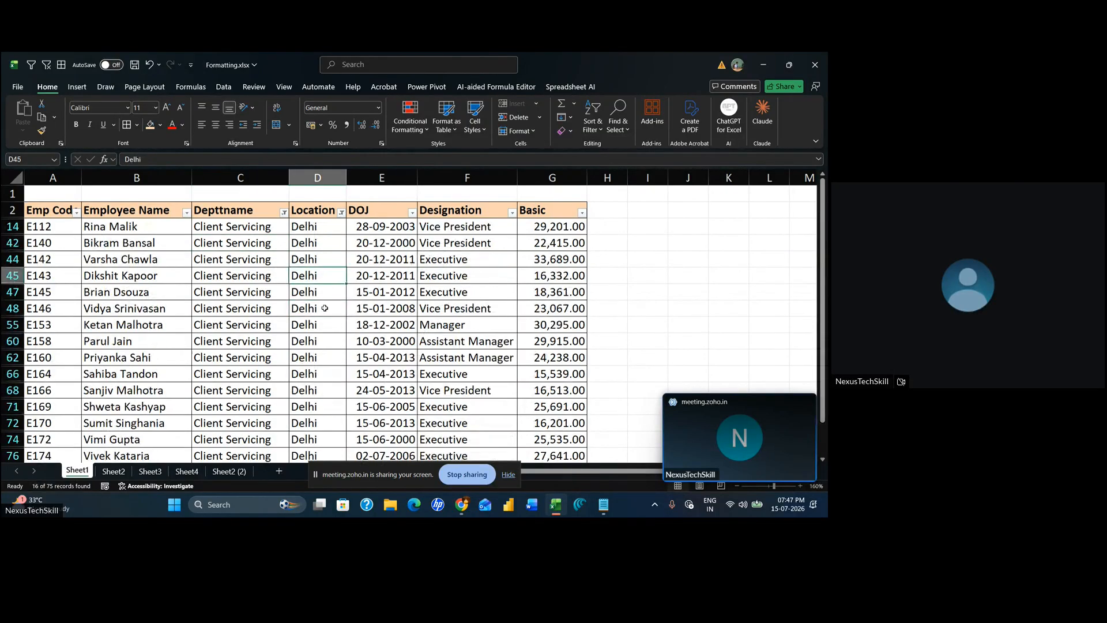
Filter the Designation column to Executive only, and clear all filters from the employee table
click(487, 262)
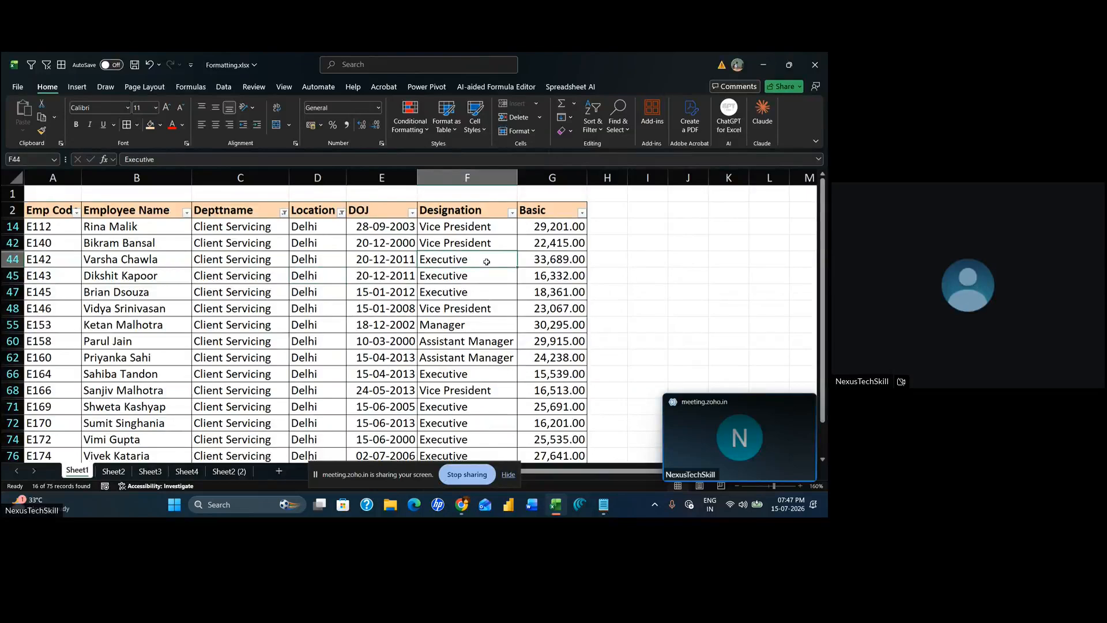
key(alt+1)
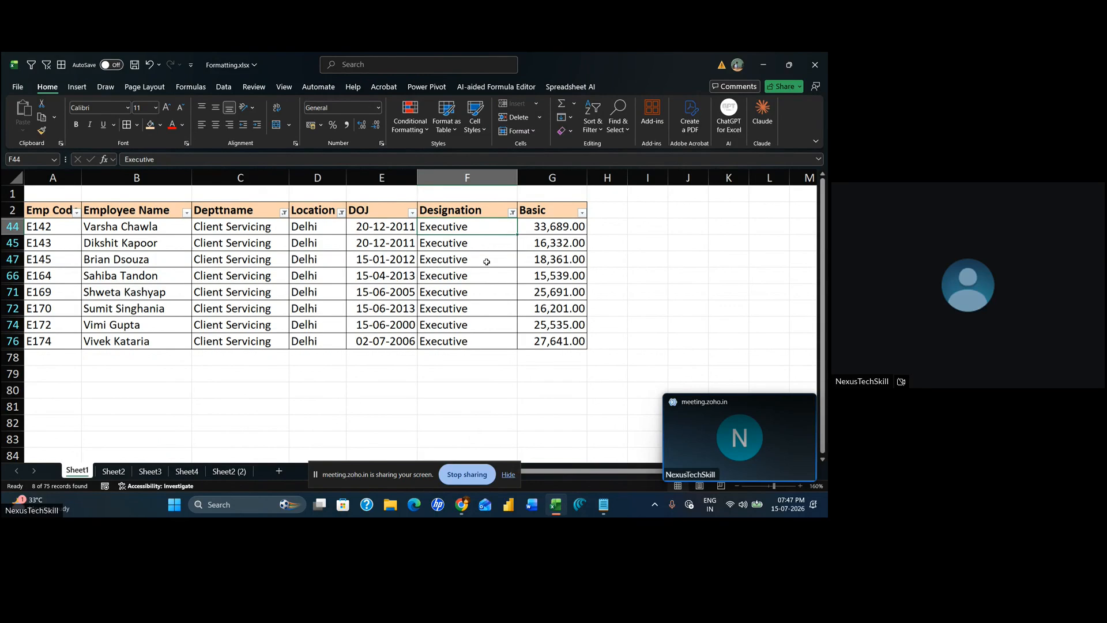
key(alt+2)
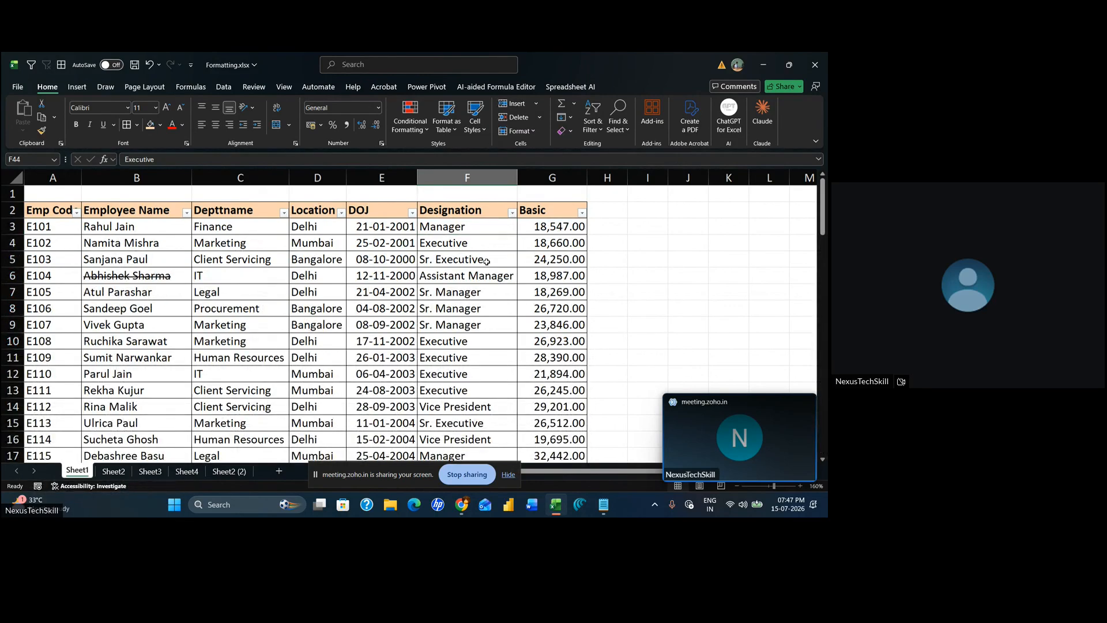
click(464, 309)
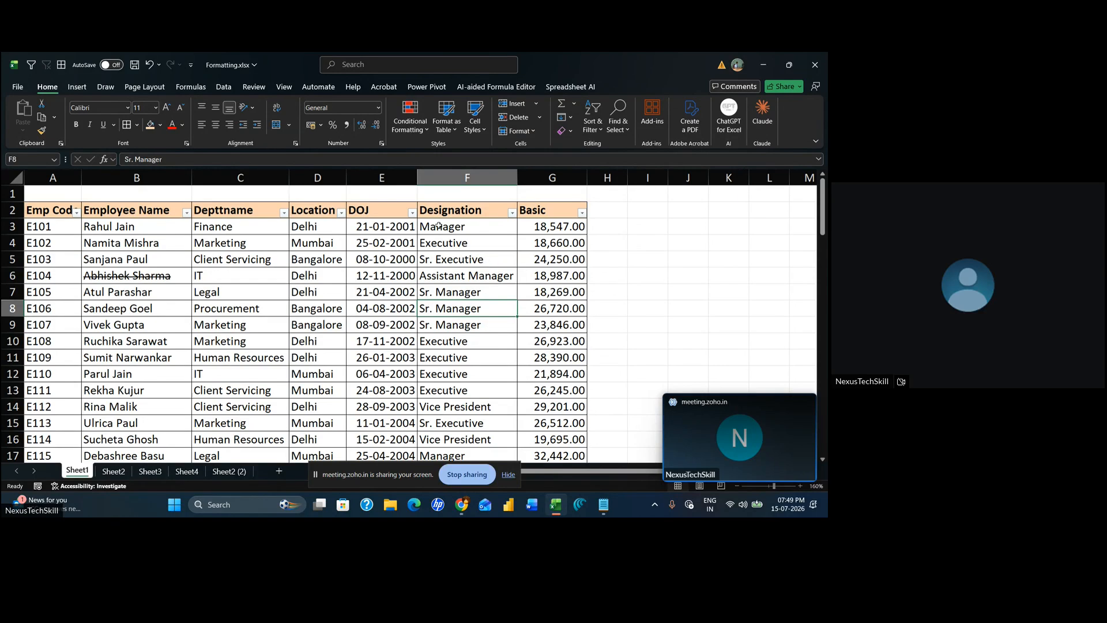
Switch to File Explorer, open the NTS_Adv Excel_ 8.30AM folder and look through its training workbooks
click(391, 504)
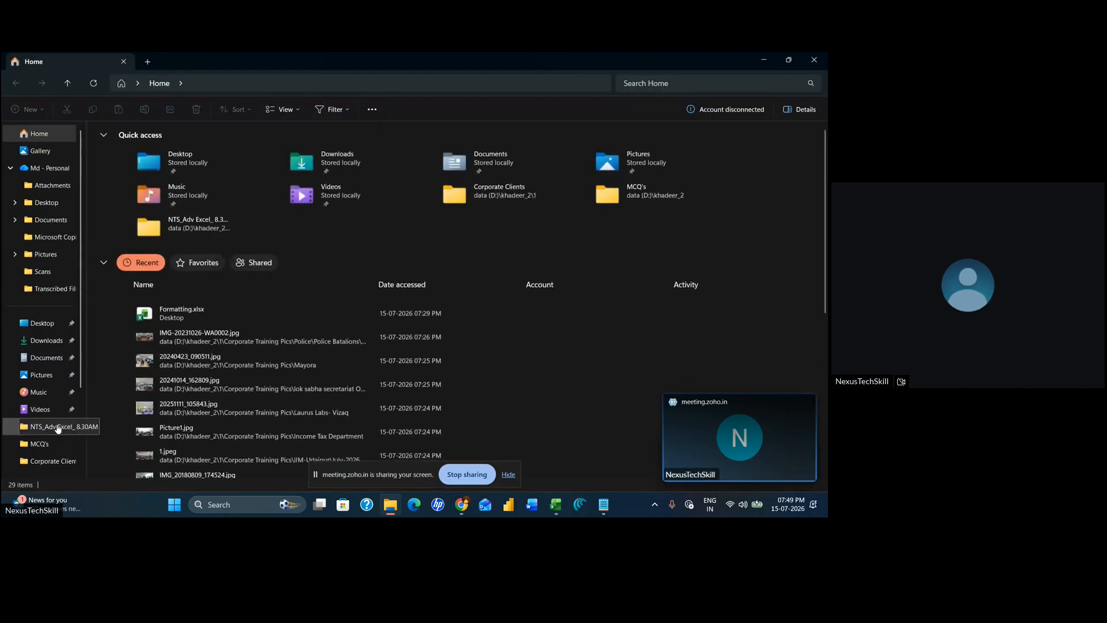
click(51, 427)
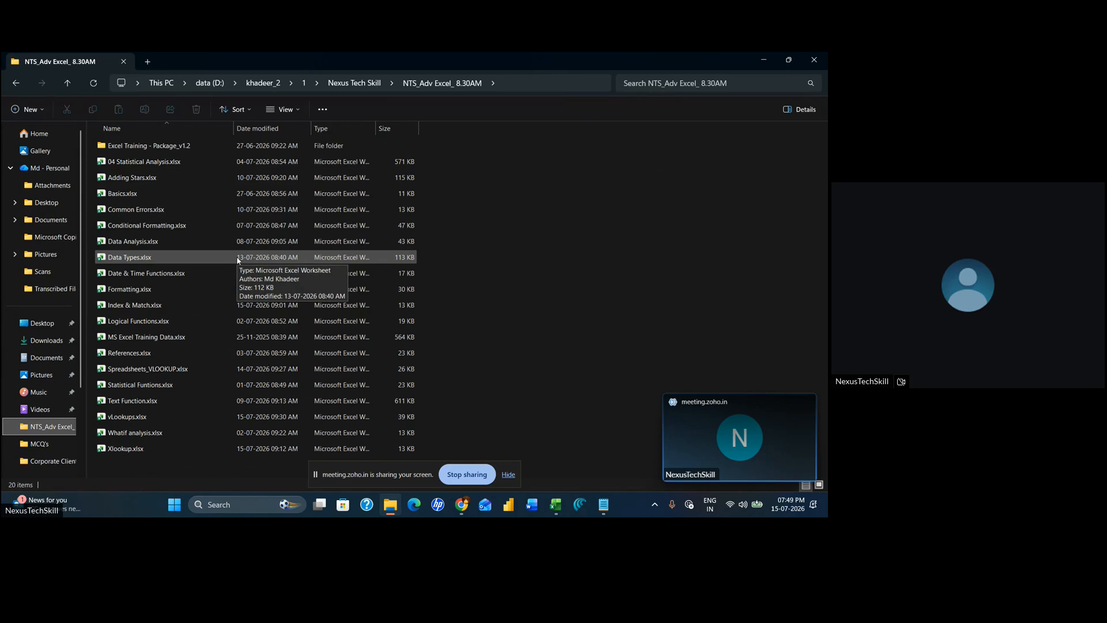
click(176, 166)
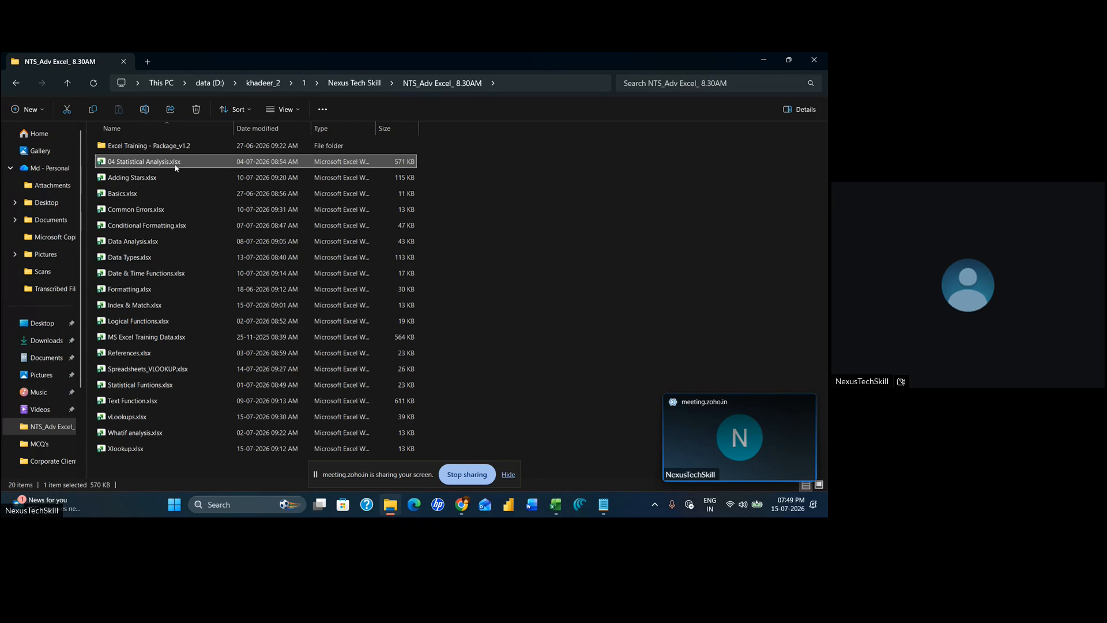
Close File Explorer and the Formatting.xlsx workbook, and stop sharing the screen in the meeting
click(814, 59)
click(814, 63)
click(476, 296)
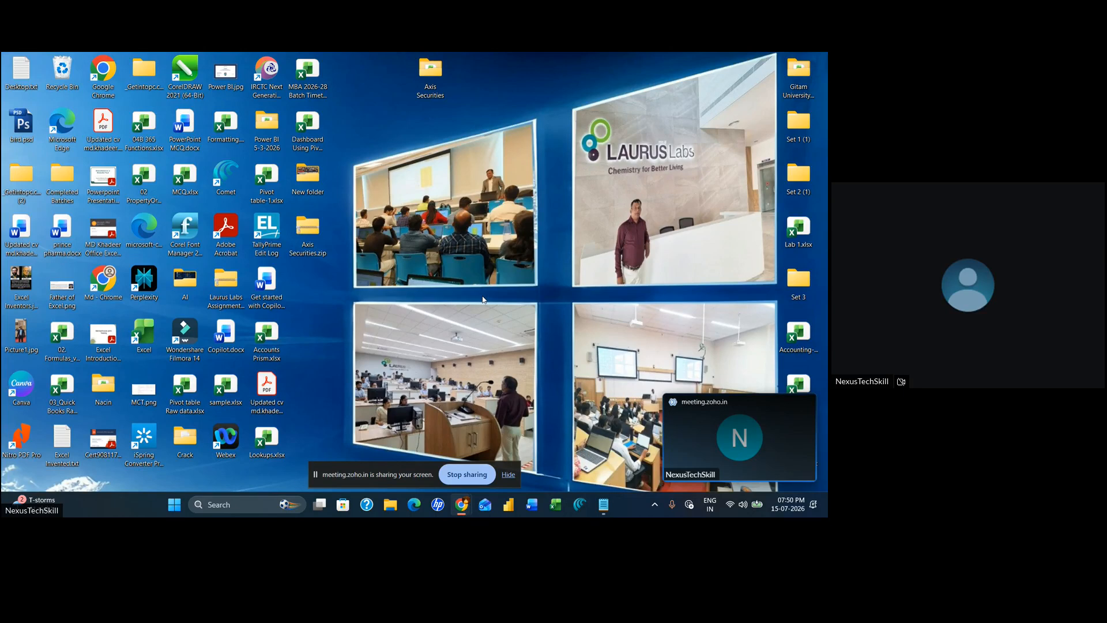
click(466, 475)
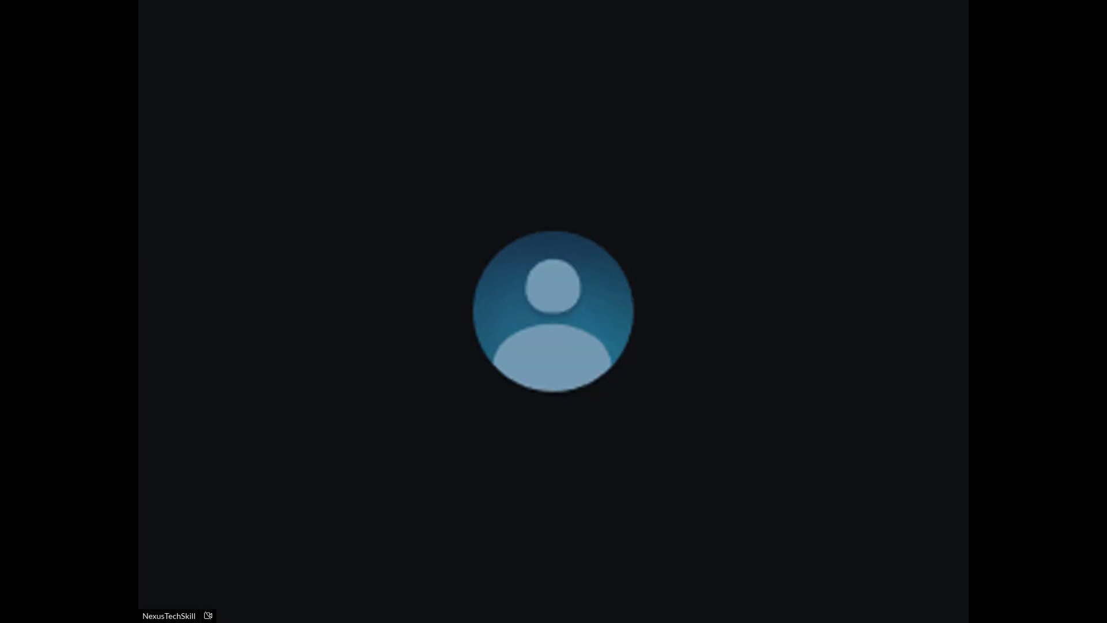